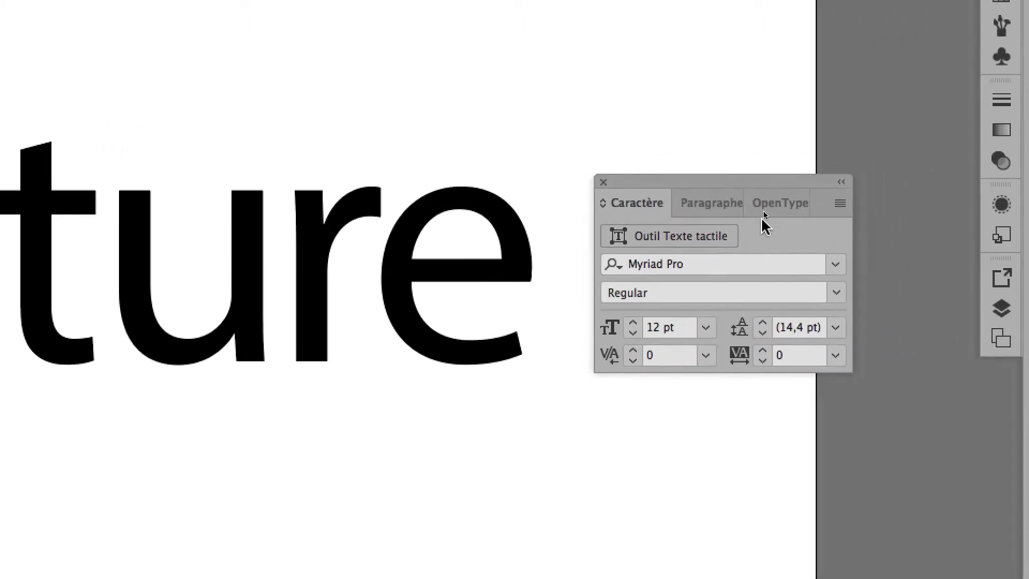
- Close the floating Character (Caractère) panel and place the Tools panel beside the artboard
left_click_drag(813, 179, 804, 149)
left_click_drag(745, 194, 723, 31)
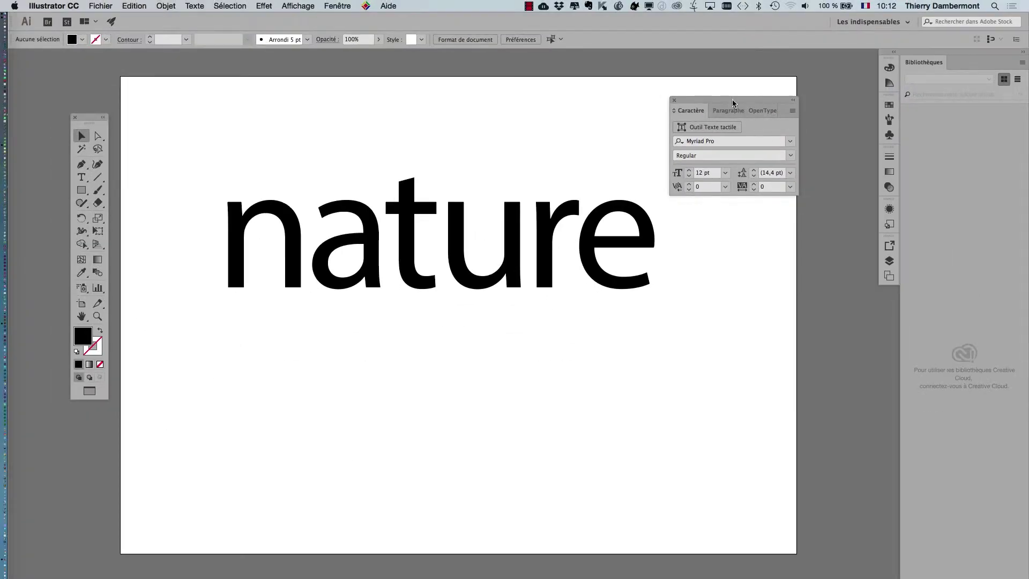
left_click_drag(733, 101, 796, 61)
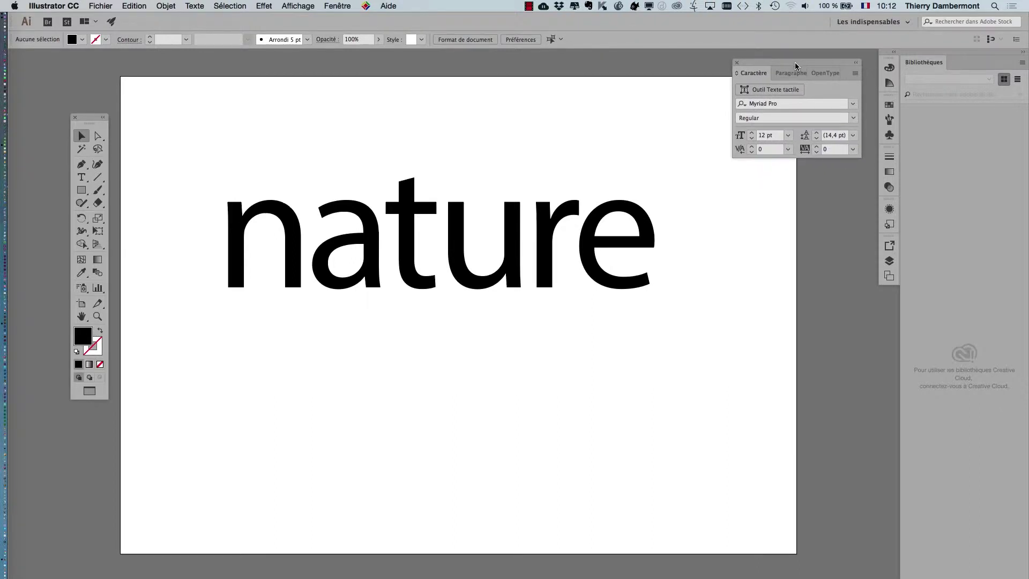
left_click(737, 62)
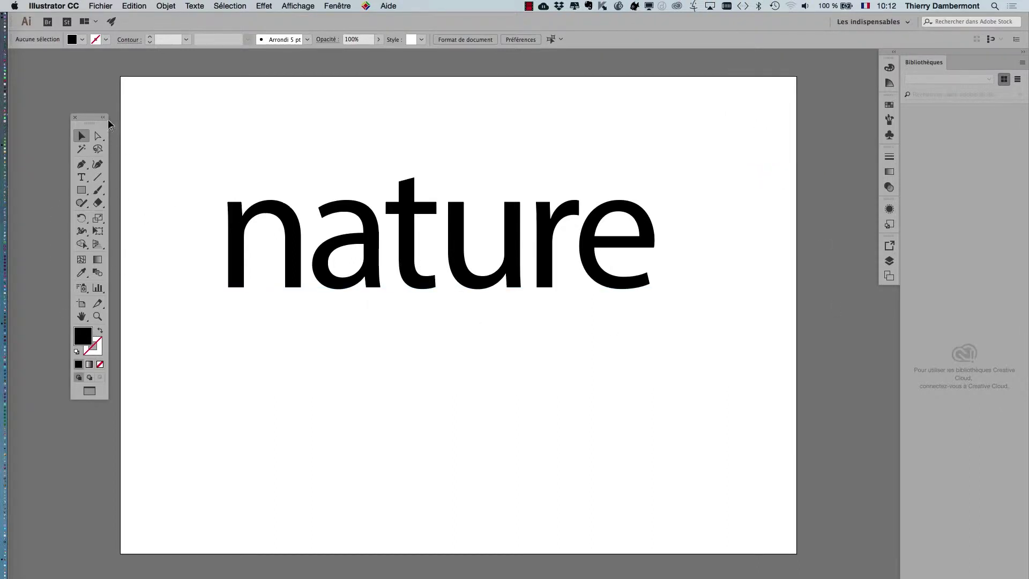
left_click_drag(86, 121, 70, 95)
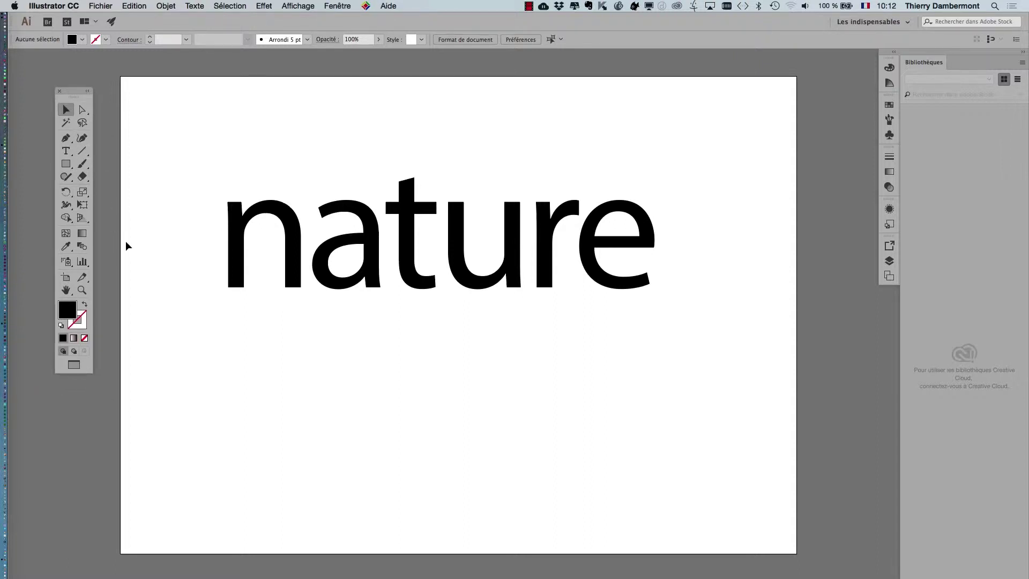
- Show the Swatches (Nuancier) panel as a separate expanded panel, enlarged so all its swatches fit, near the word "nature"
left_click(337, 6)
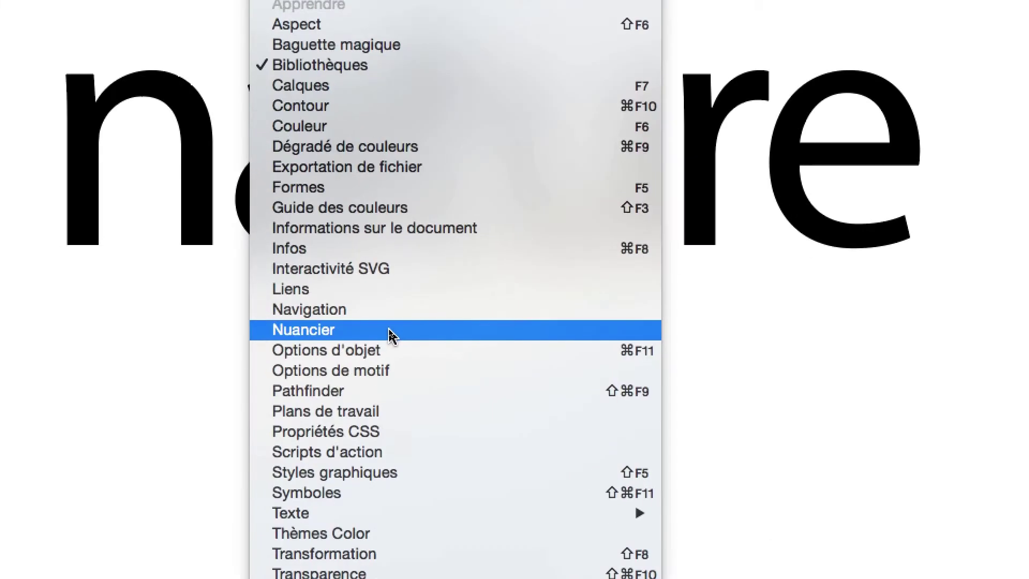
left_click(389, 330)
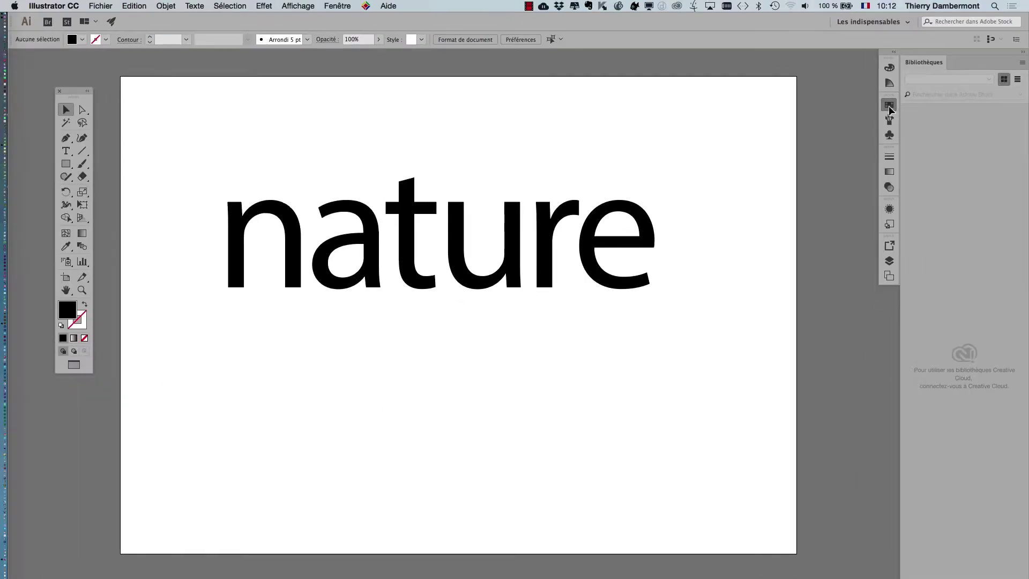
left_click_drag(889, 103, 39, 134)
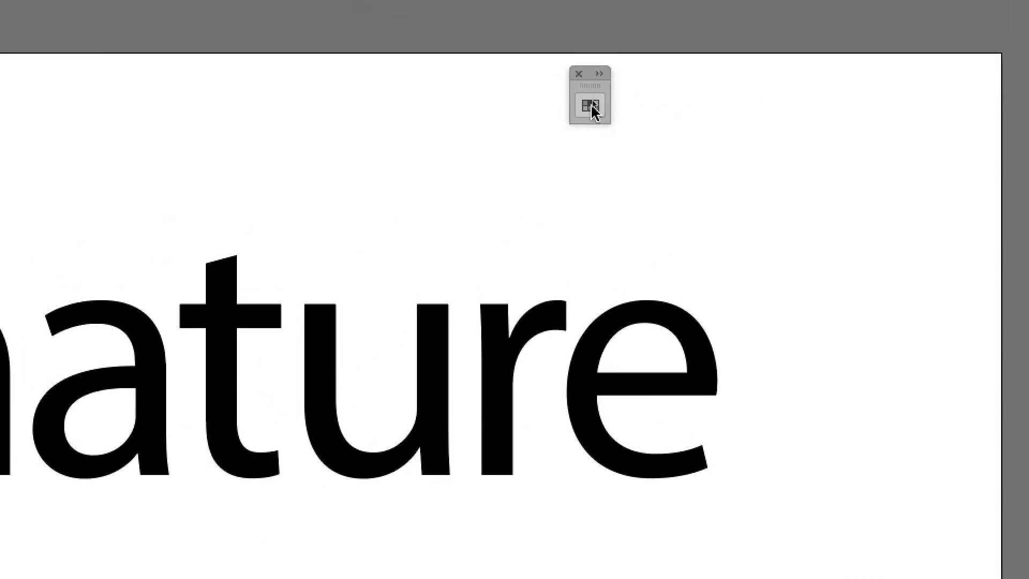
left_click(600, 73)
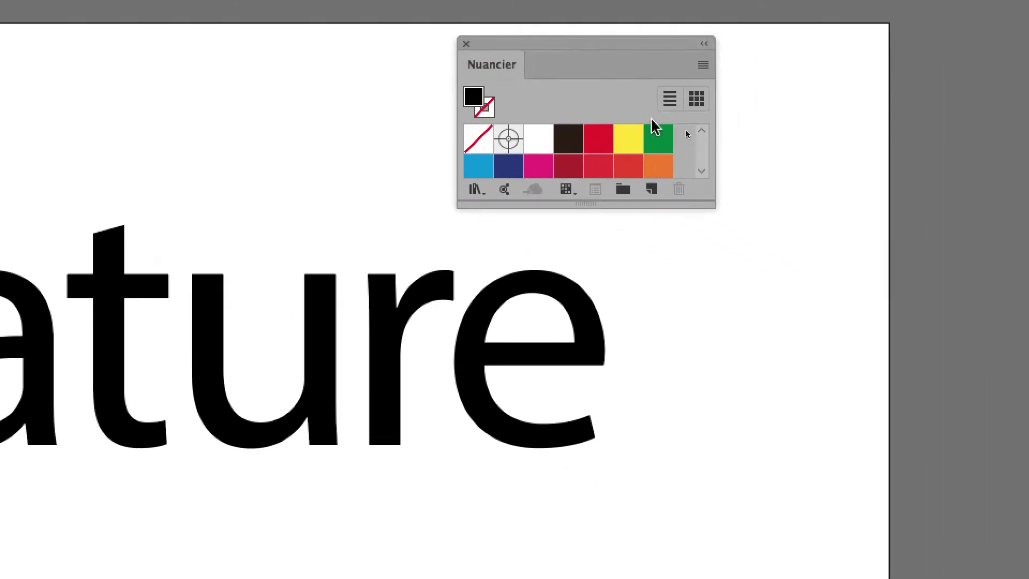
left_click_drag(673, 151, 688, 270)
left_click_drag(609, 96, 714, 103)
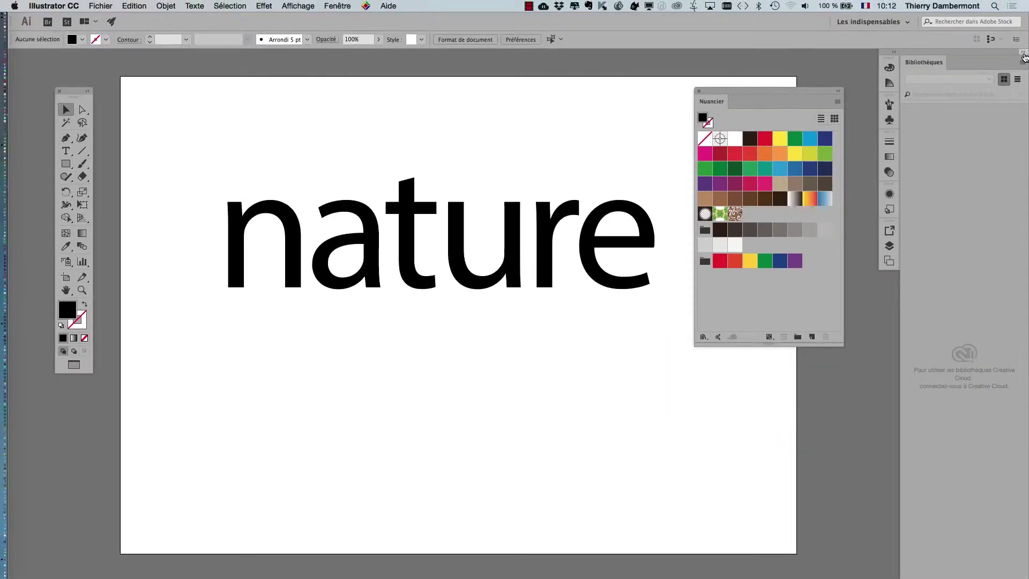
- Collapse the Libraries (Bibliothèques) panel and reposition the Swatches and Tools panels at either side of the word
left_click(1023, 51)
left_click_drag(781, 95, 861, 79)
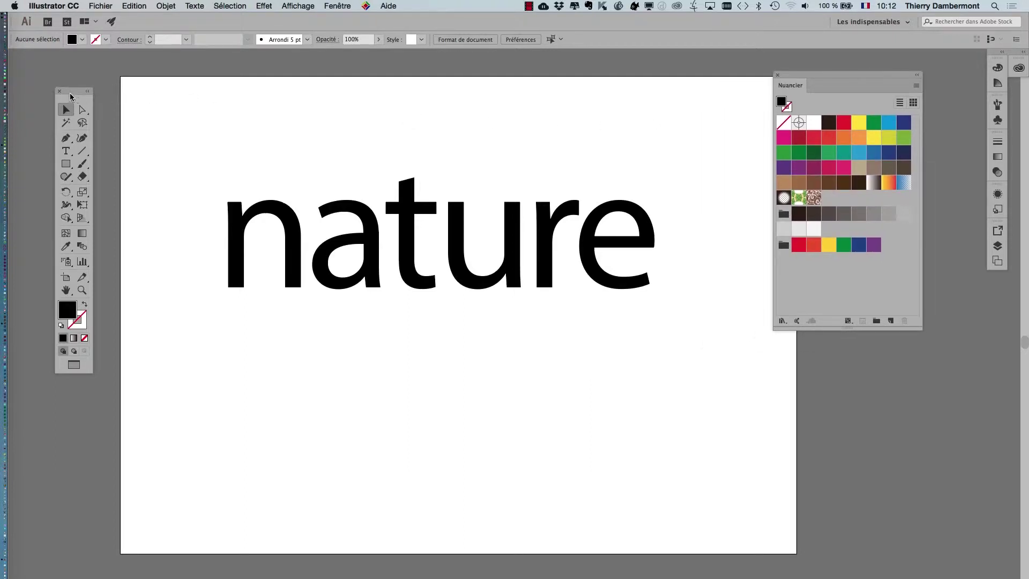
left_click_drag(71, 93, 164, 79)
- Fill the text object "nature" with a medium blue swatch
left_click(291, 284)
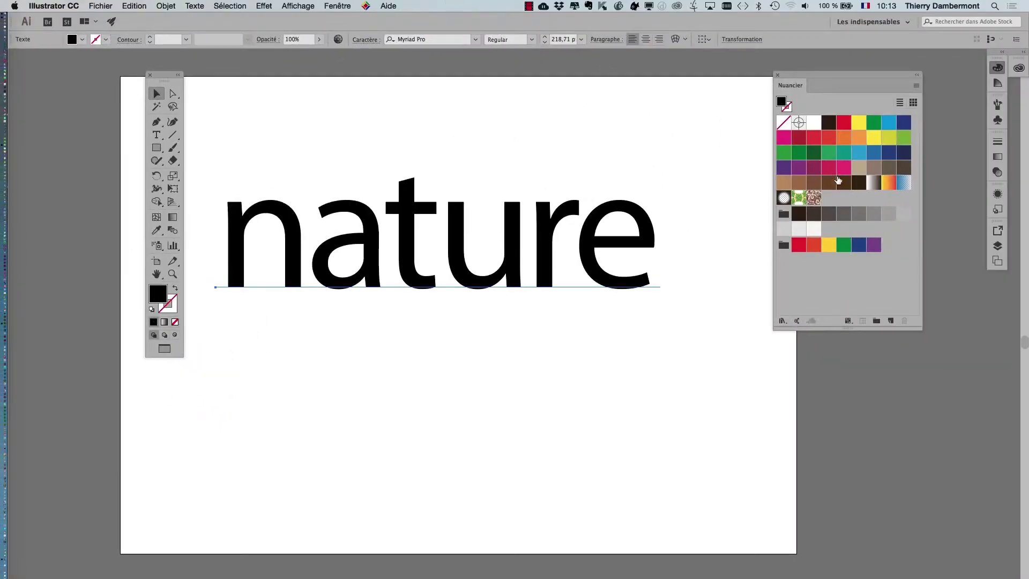
left_click(874, 153)
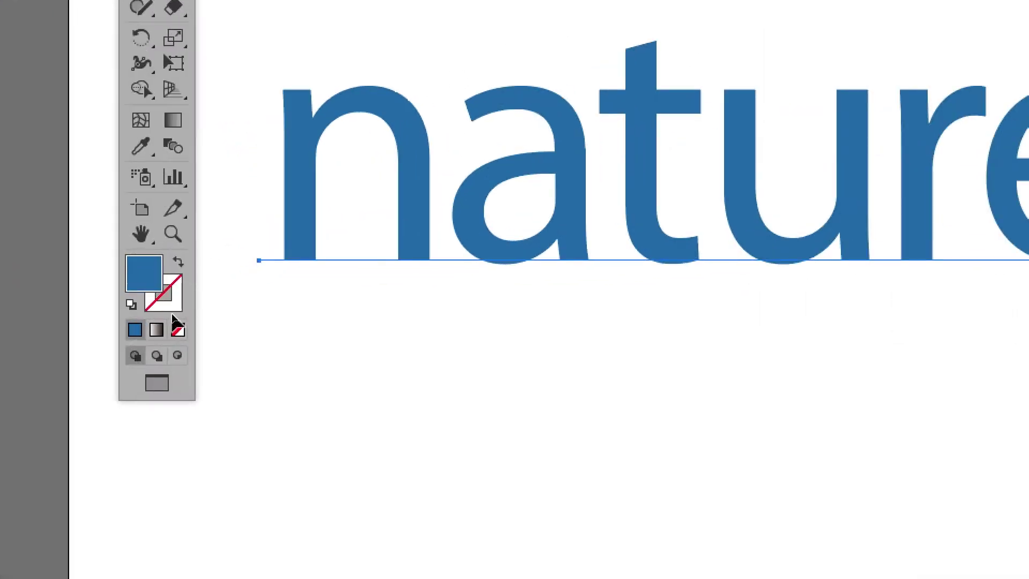
- Try orange, red and purple swatches on the text's stroke and settle on the light orange C=0 M=35 J=85 N=0
left_click(168, 309)
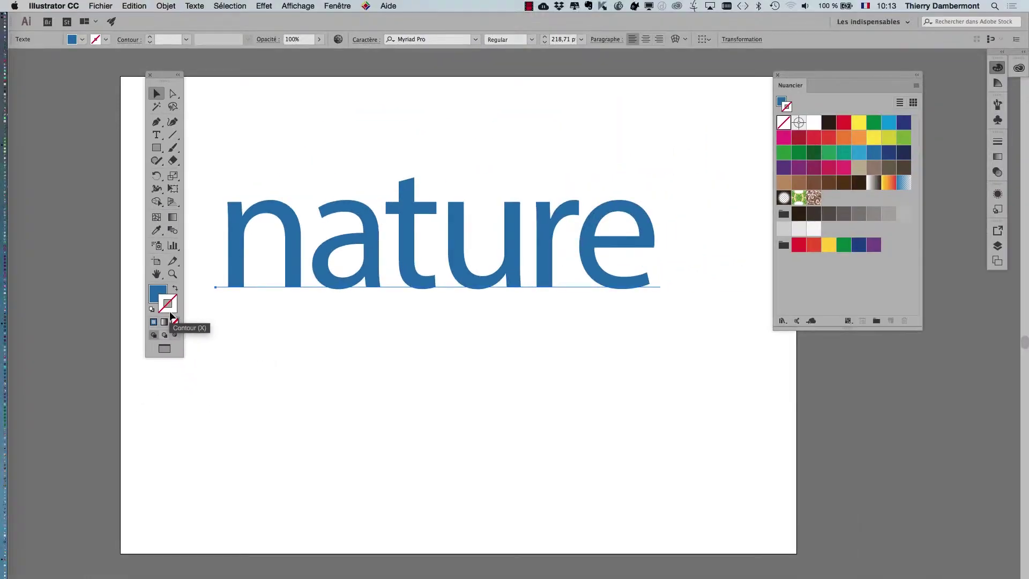
left_click_drag(812, 75, 760, 65)
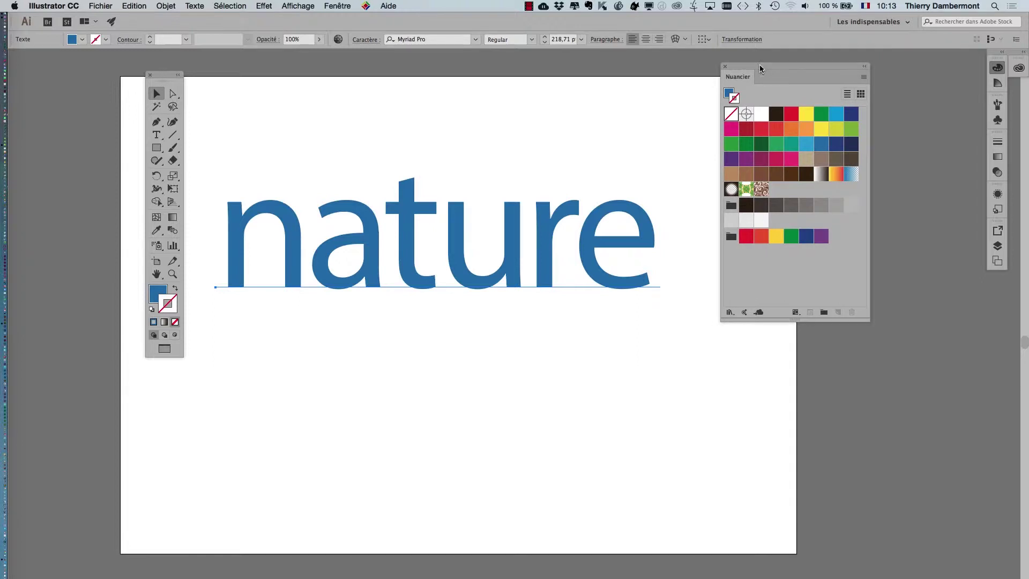
left_click_drag(760, 65, 769, 60)
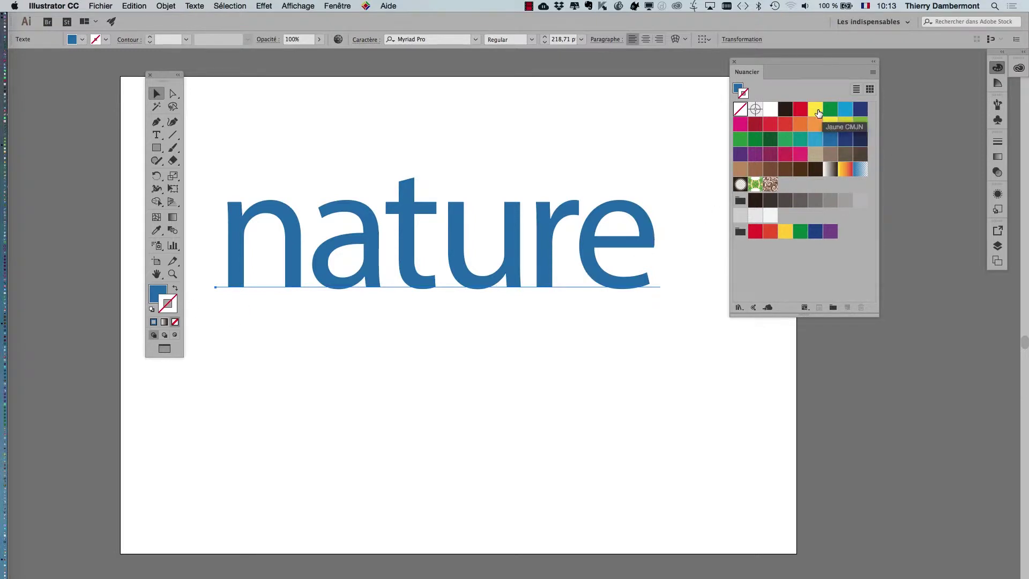
left_click(800, 126)
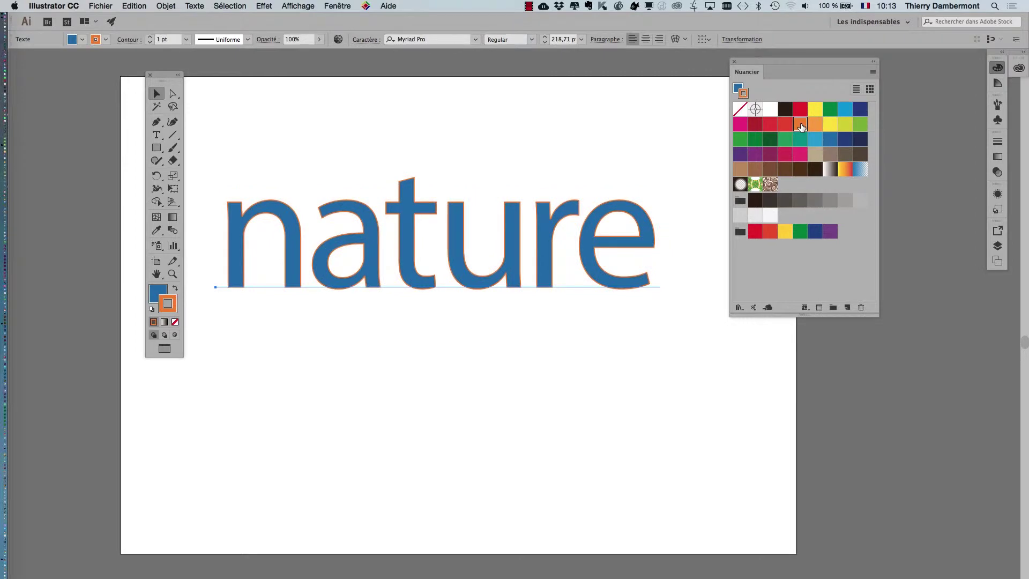
left_click(814, 128)
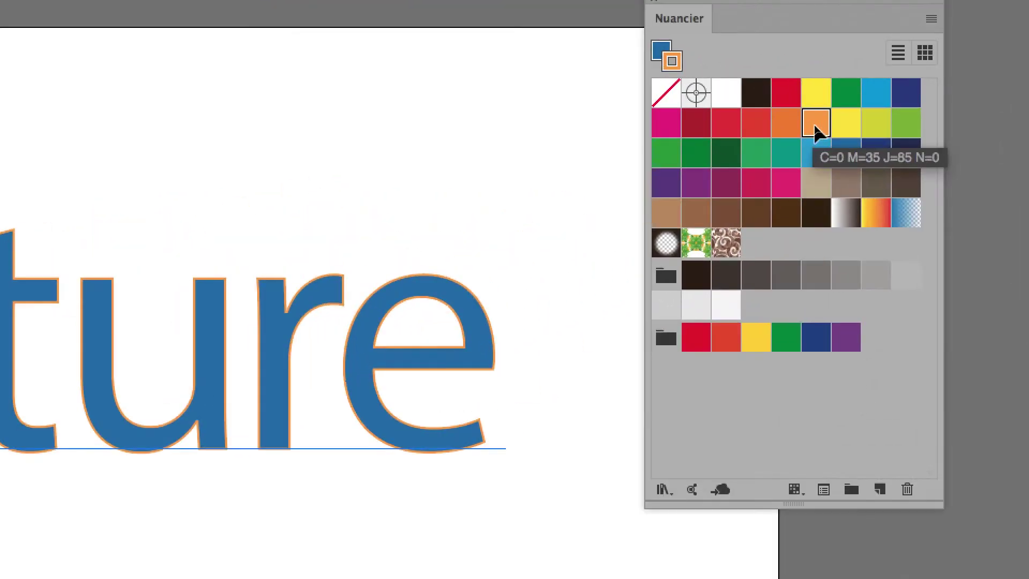
left_click(790, 130)
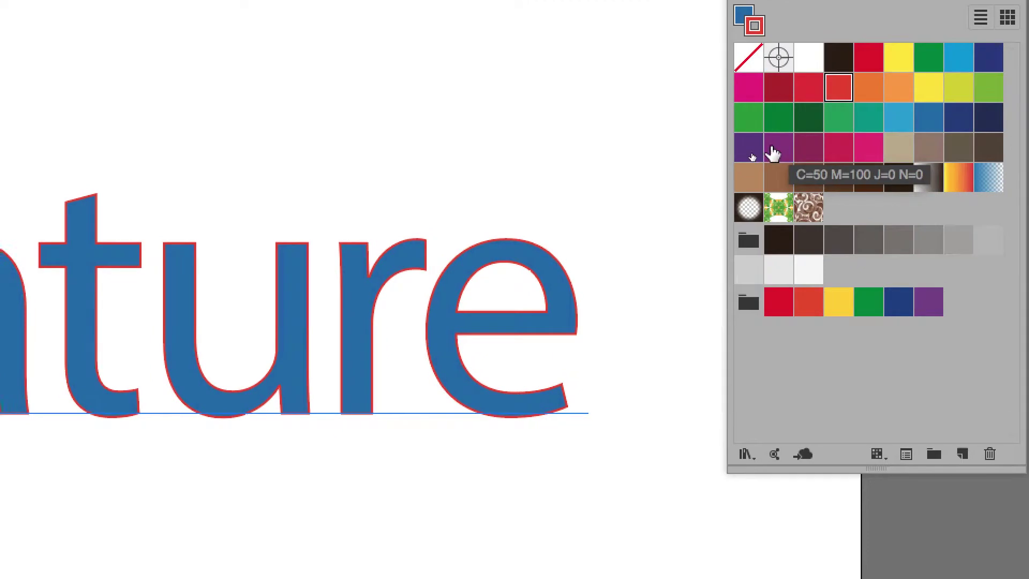
left_click(733, 173)
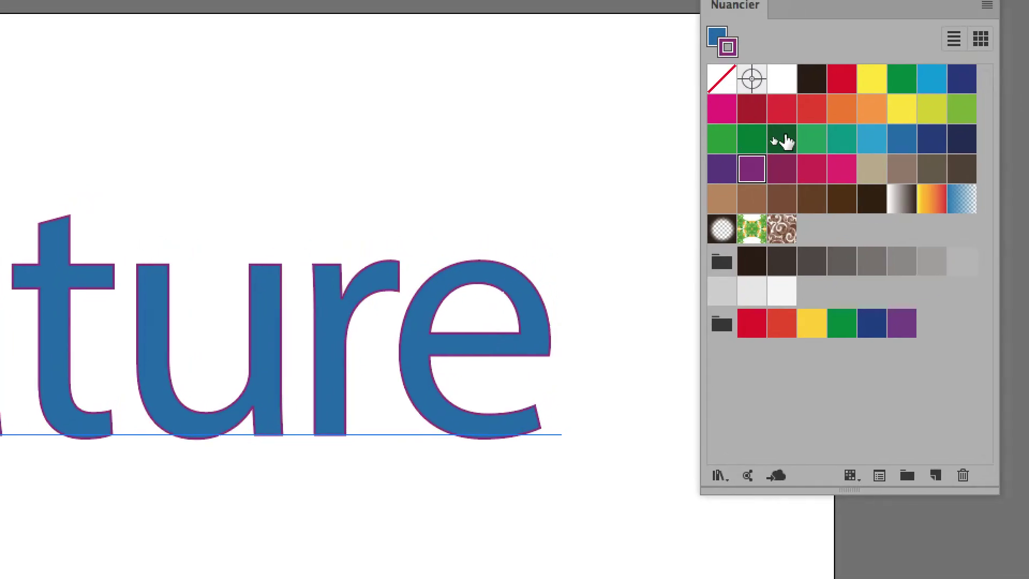
left_click(831, 128)
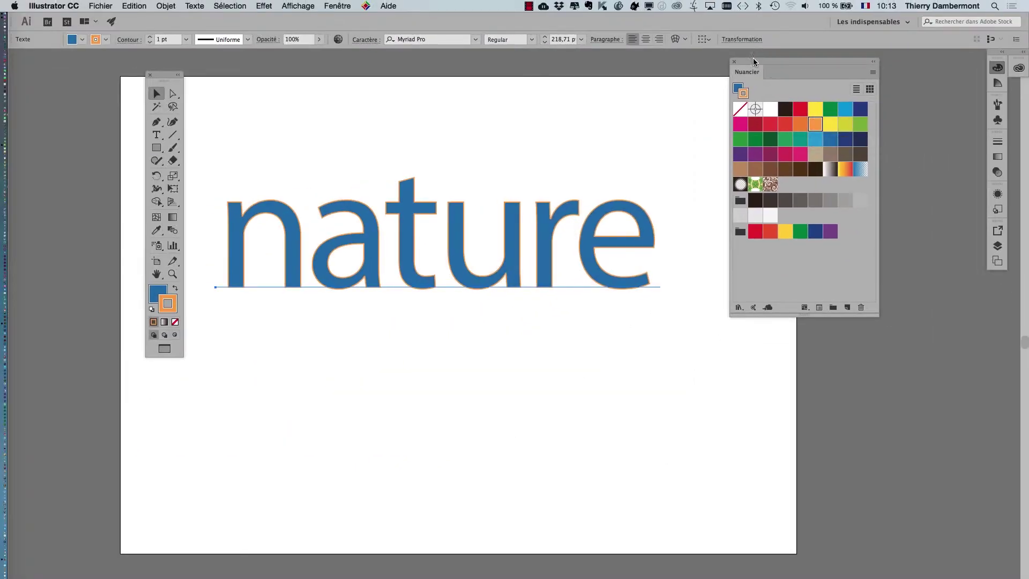
- Reposition the Swatches (Nuancier) panel over the artboard's upper-right corner, clear of the word
left_click_drag(756, 64, 862, 127)
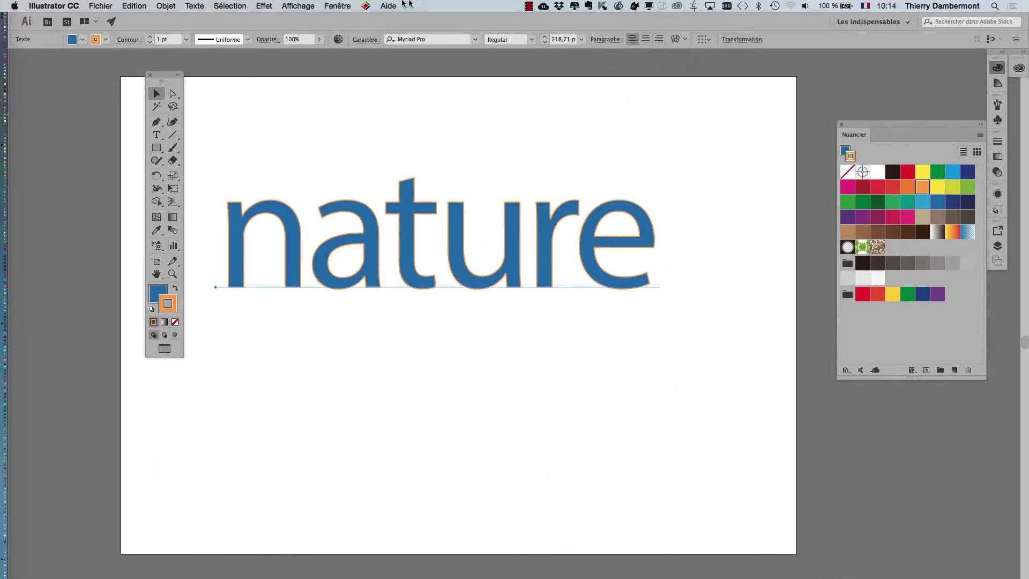
left_click(333, 6)
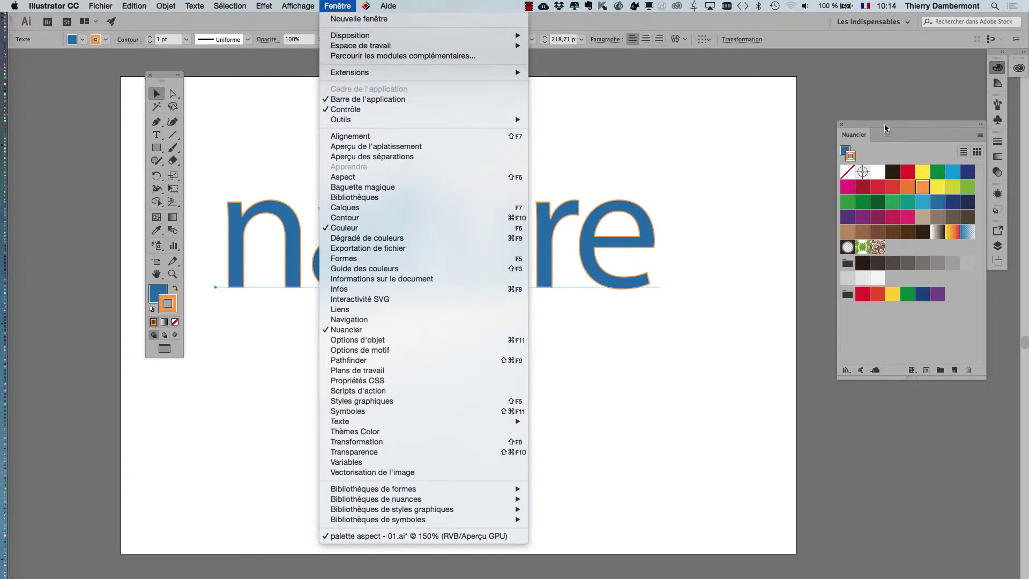
left_click(832, 106)
left_click_drag(852, 125, 732, 70)
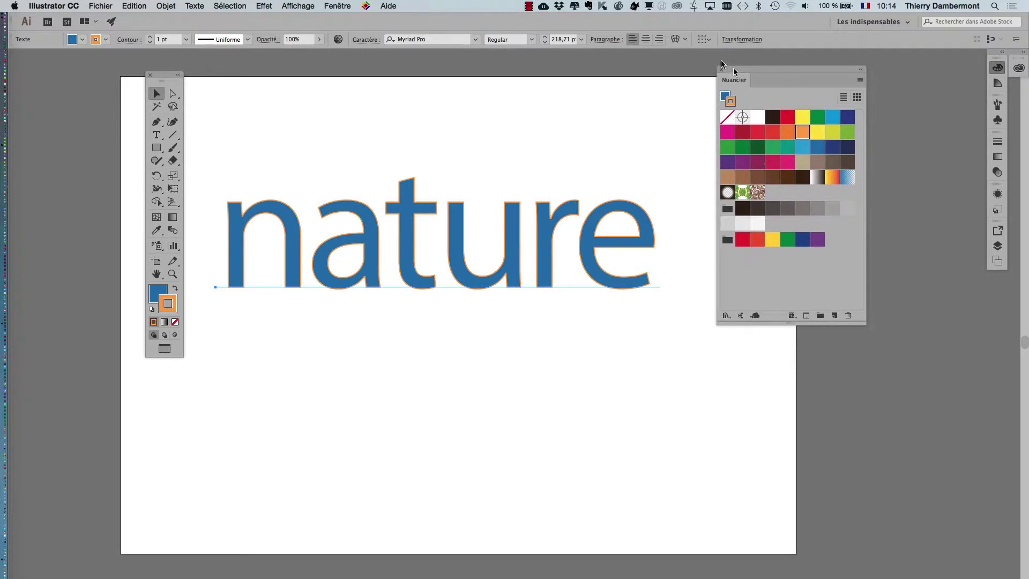
- Reopen the Character (Caractère) panel and place it above the word "nature", clear of the swatches
left_click(346, 6)
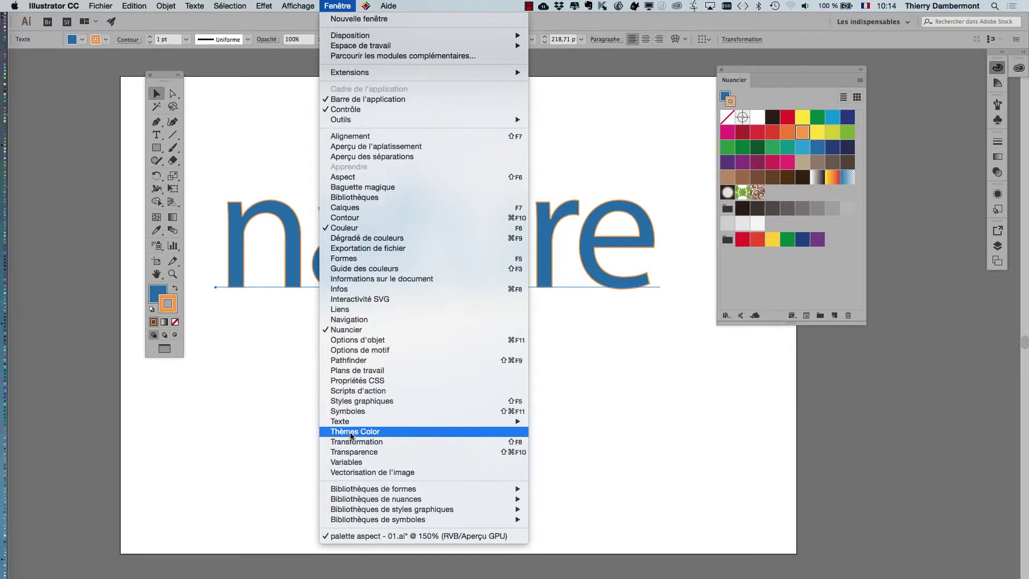
mouse_move(351, 426)
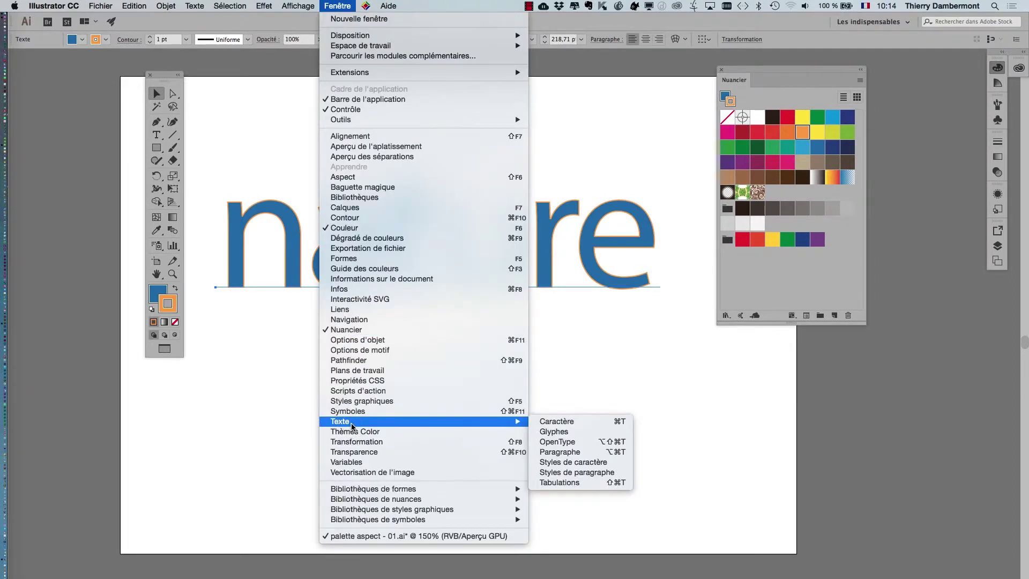
left_click(570, 424)
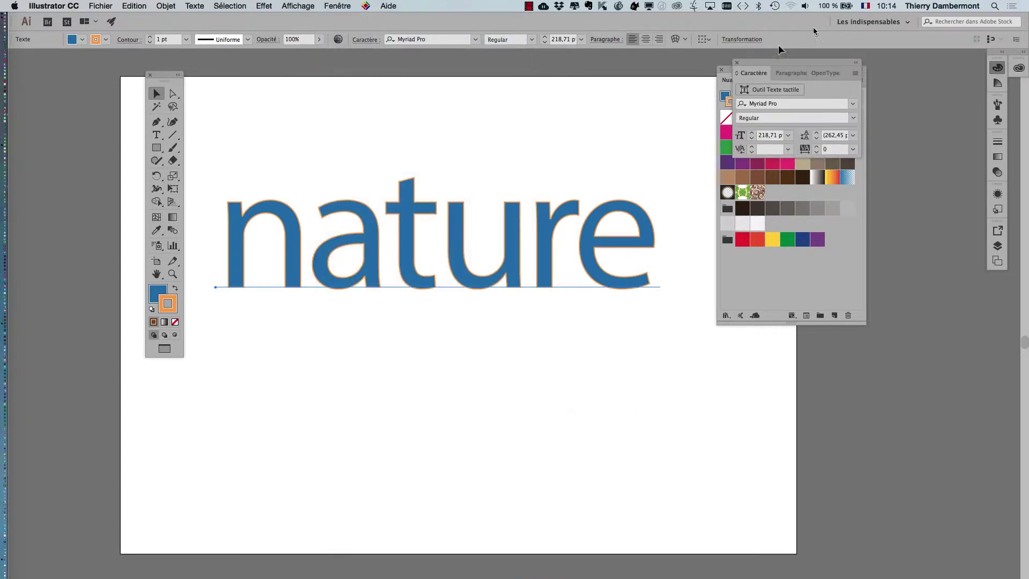
left_click_drag(748, 65, 463, 69)
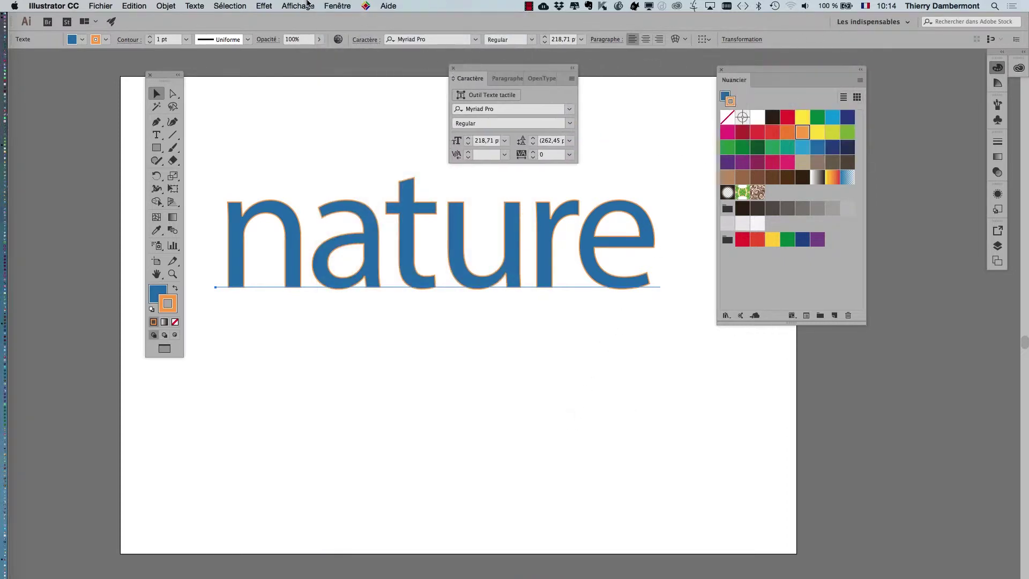
- Detach the Stroke (Contour) panel from the dock and place it above the first letters of the word
left_click(337, 6)
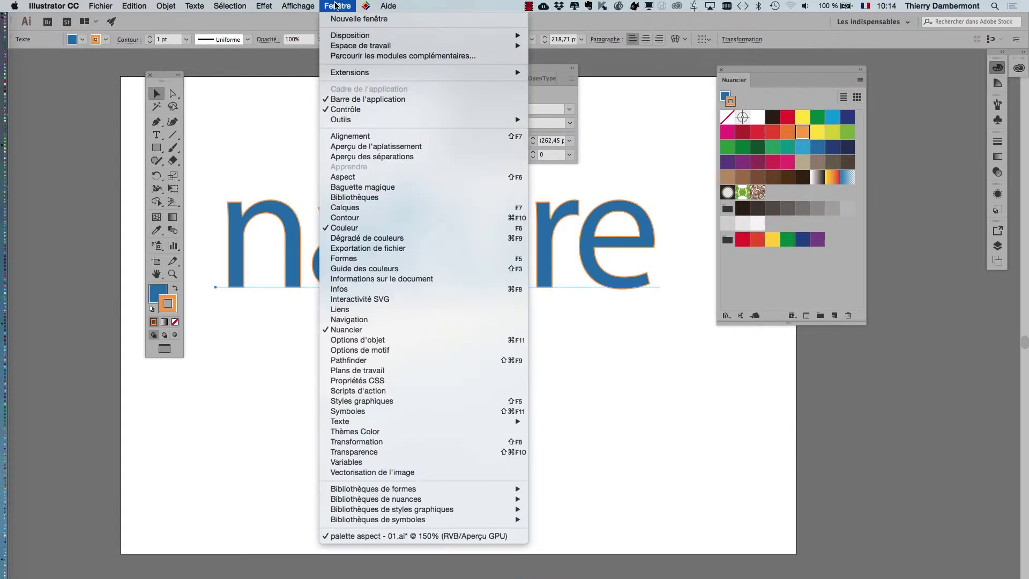
left_click(373, 218)
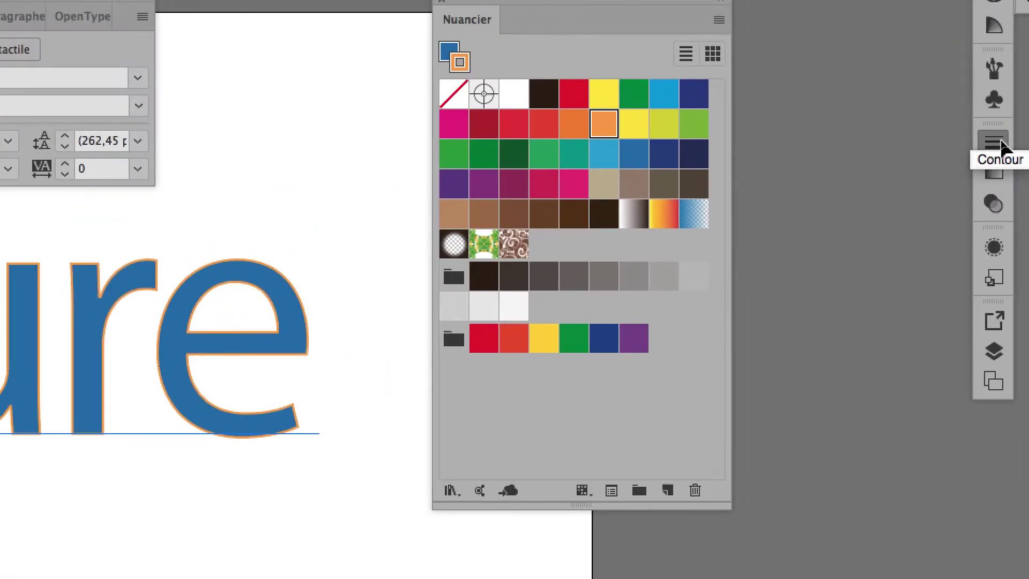
left_click_drag(1001, 143, 577, 235)
left_click_drag(716, 209, 359, 222)
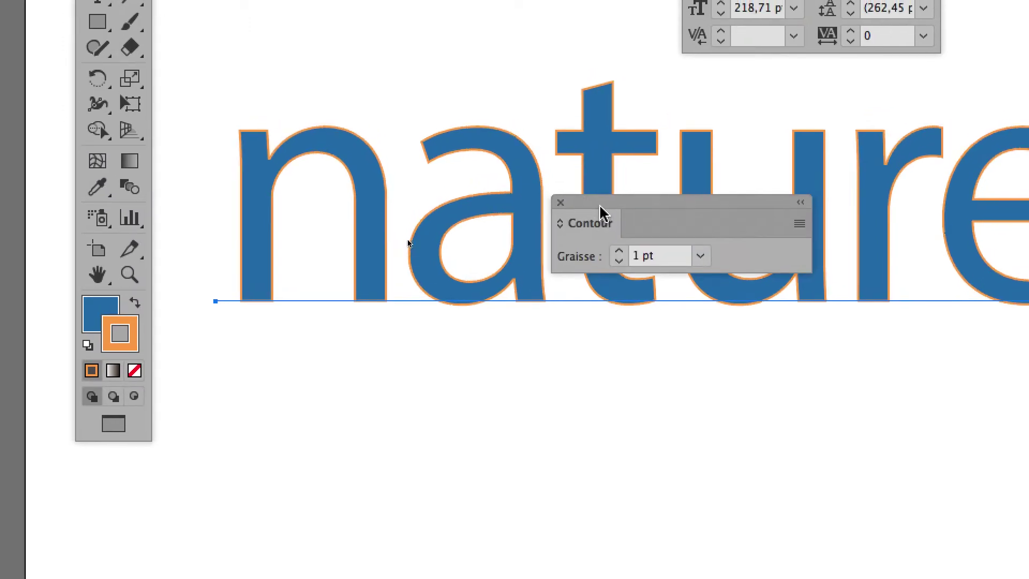
left_click_drag(595, 212, 381, 0)
left_click_drag(516, 113, 521, 116)
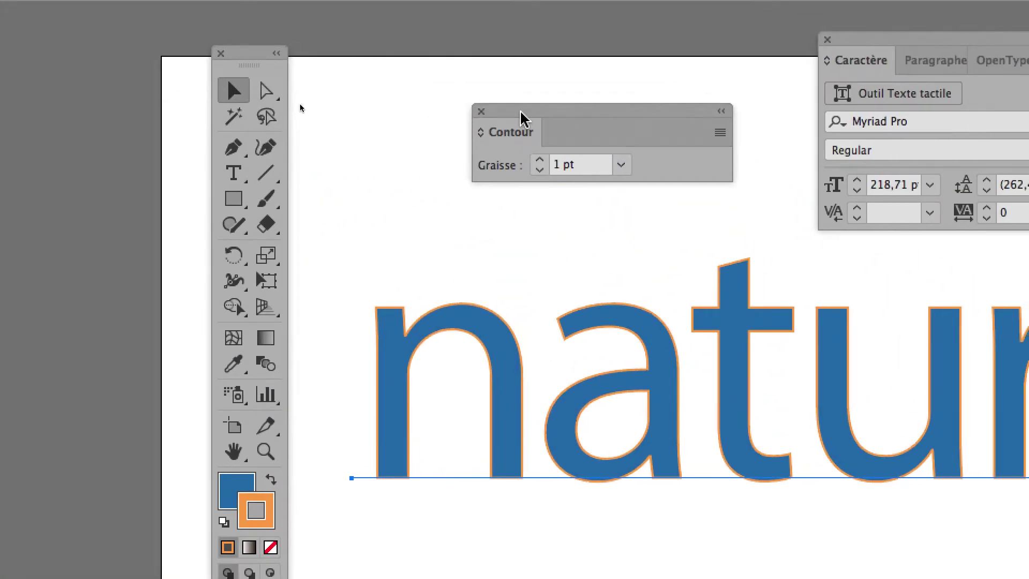
- Increase the text's stroke weight to 6 pt and expand the Stroke (Contour) settings to show all options
left_click(540, 160)
left_click(540, 160)
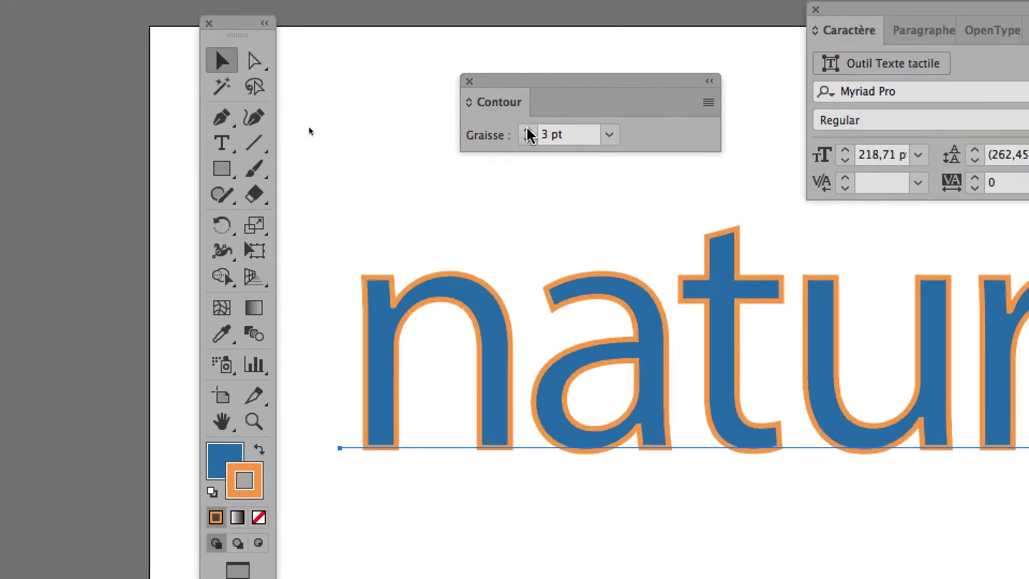
left_click(539, 160)
left_click(539, 159)
left_click(527, 131)
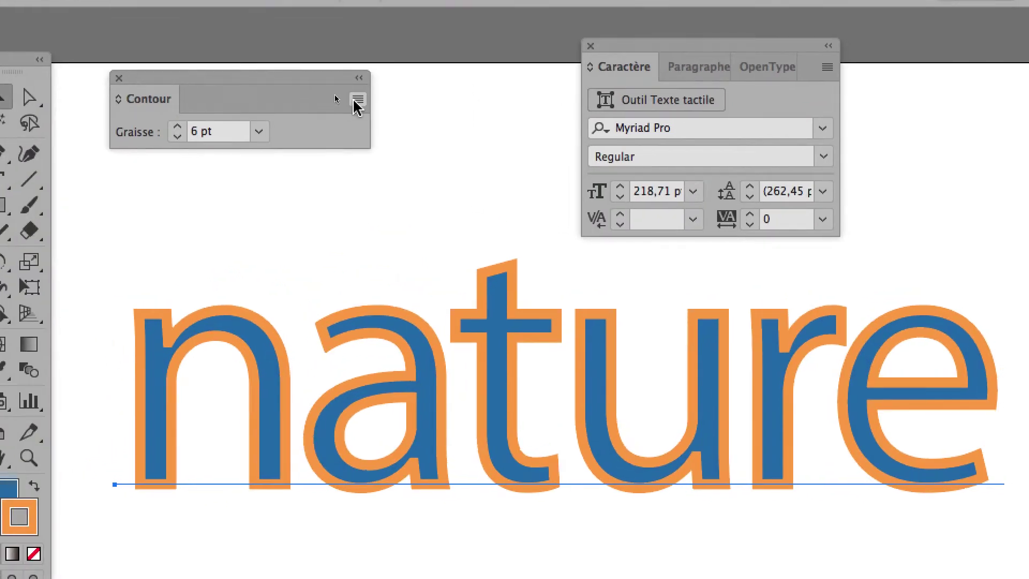
left_click(358, 107)
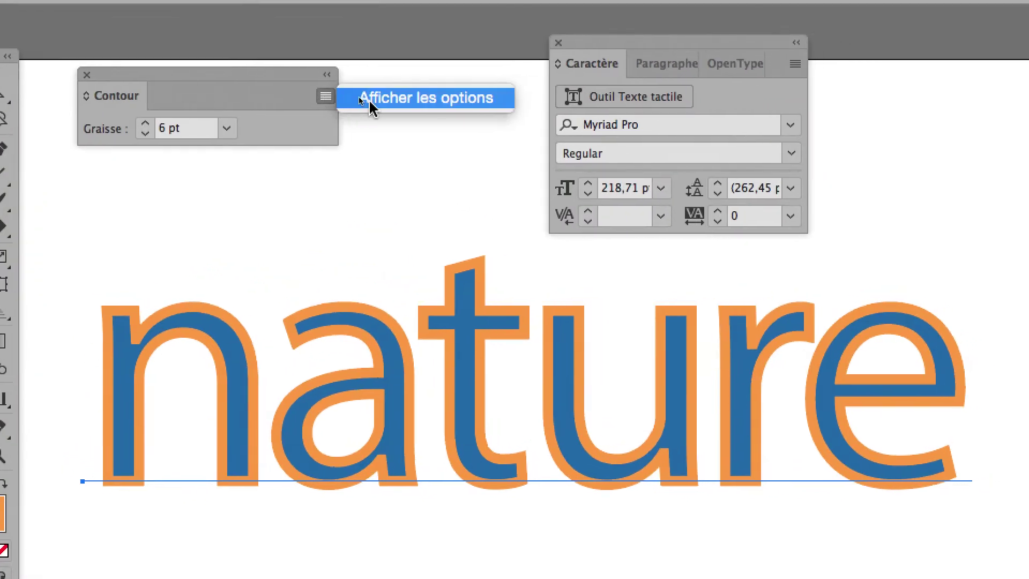
left_click(401, 109)
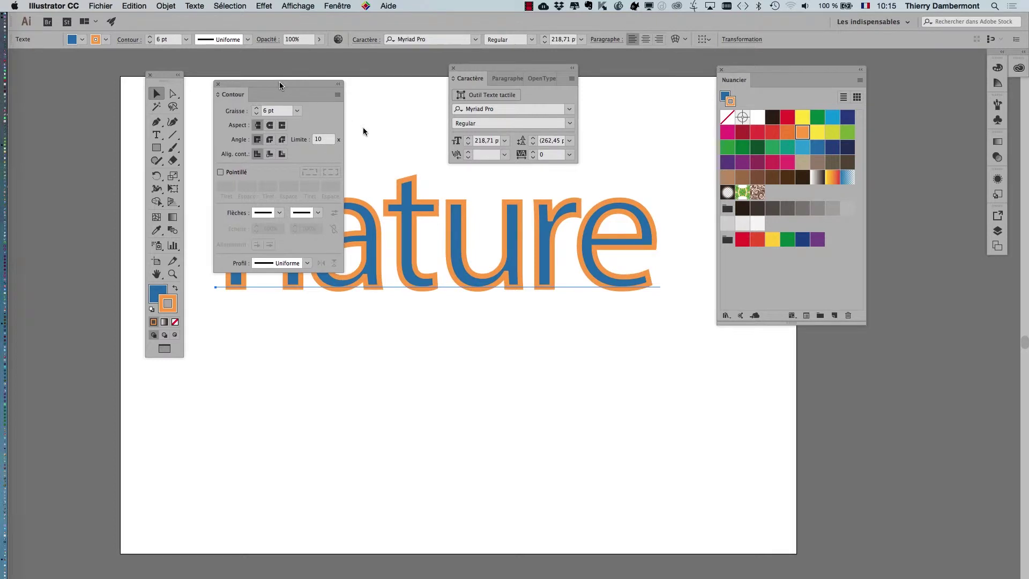
- Shift the Stroke (Contour) panel off the word's first letter and compare the corner joins, ending with the rounded one (Sommet en arrondi)
left_click_drag(279, 81, 362, 101)
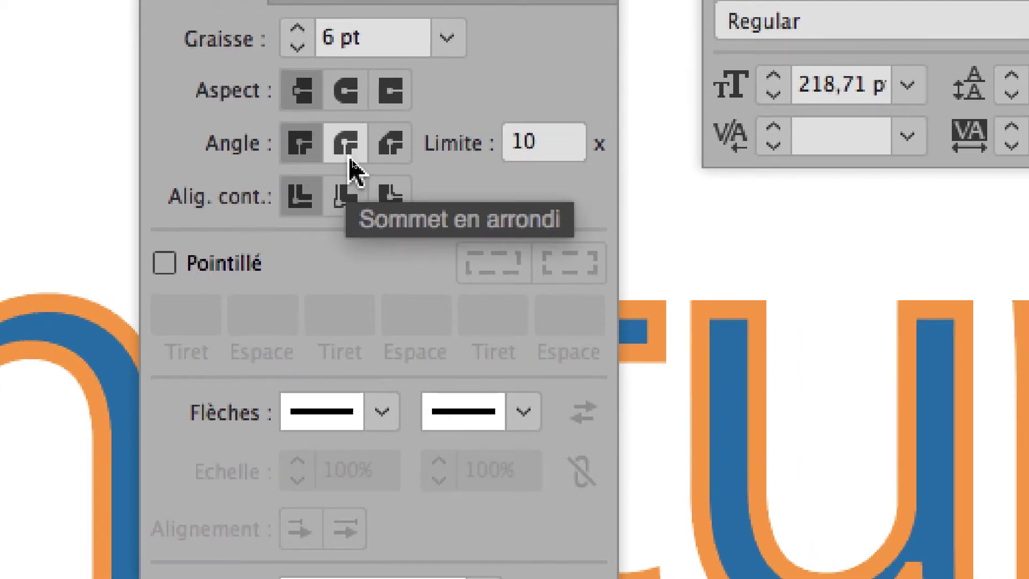
left_click(350, 157)
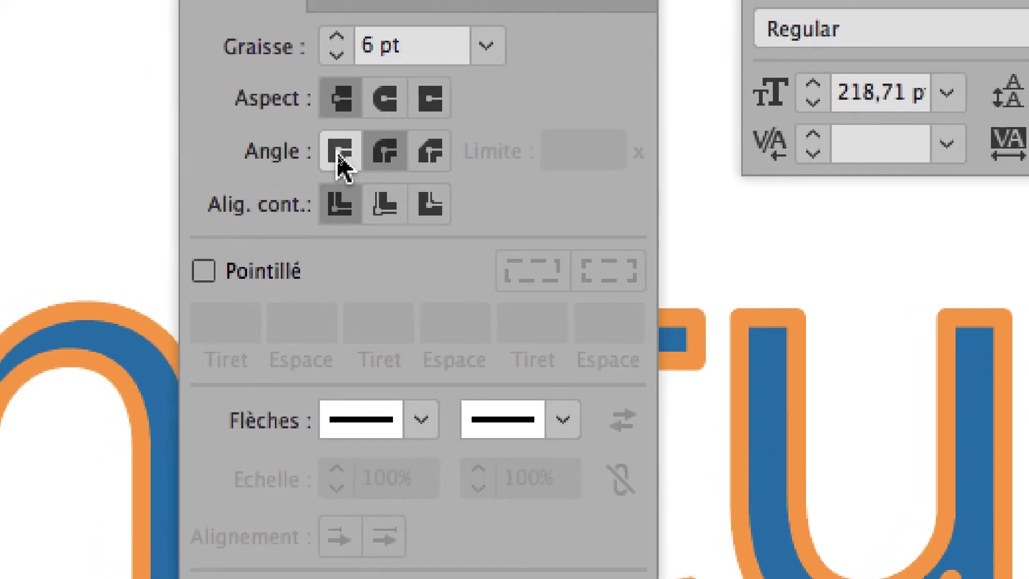
left_click(317, 152)
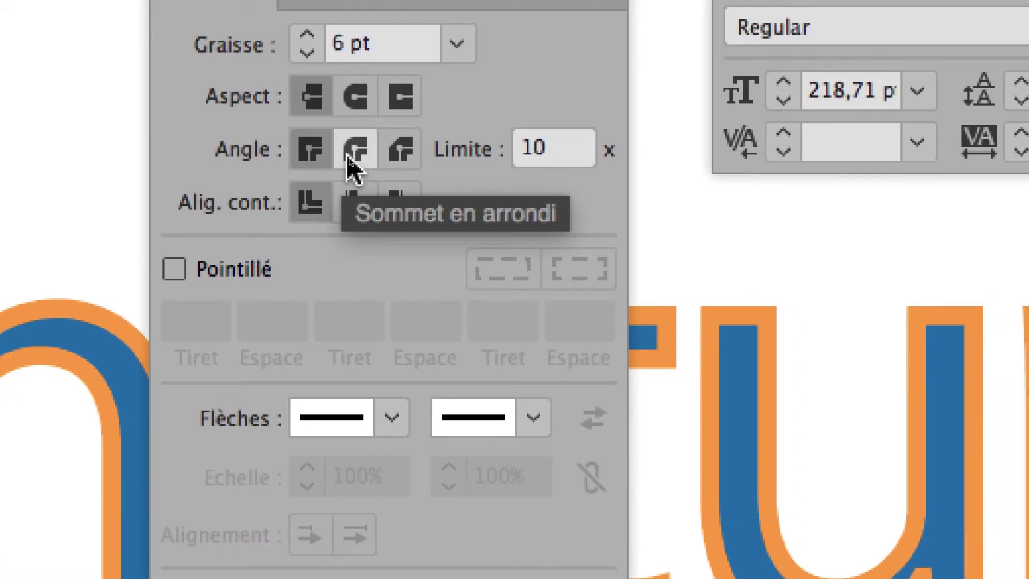
left_click(349, 158)
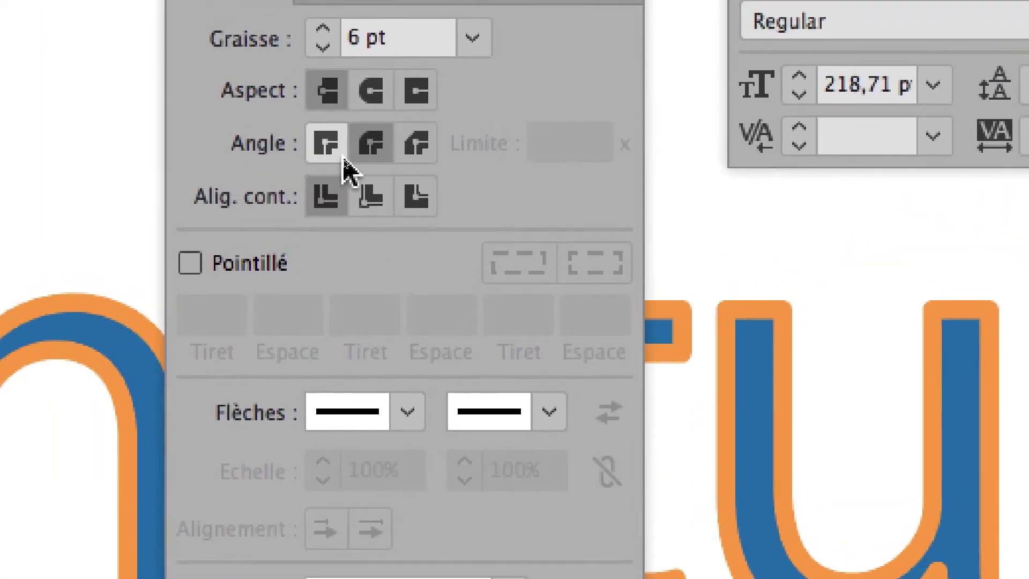
left_click(346, 161)
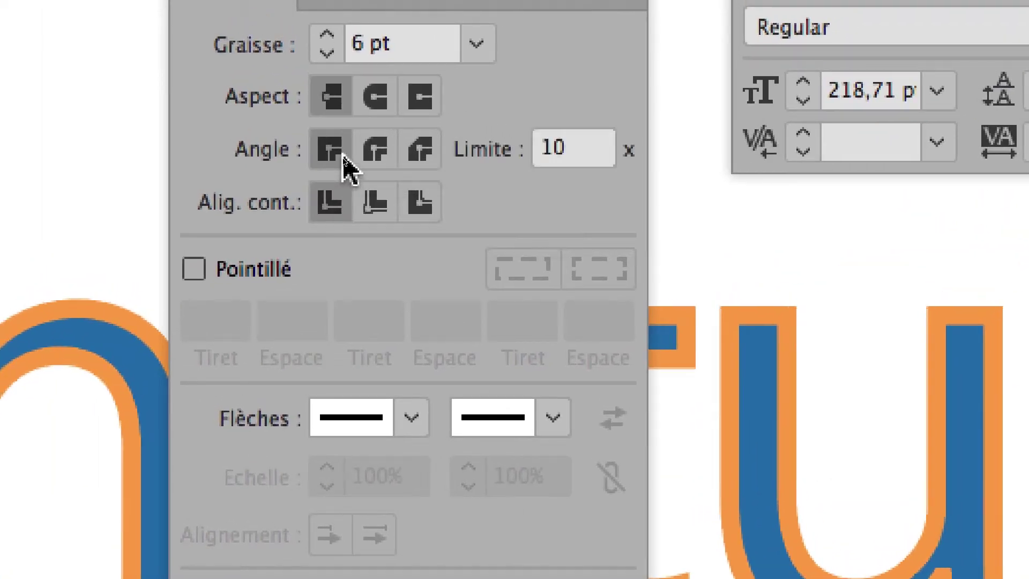
left_click(375, 155)
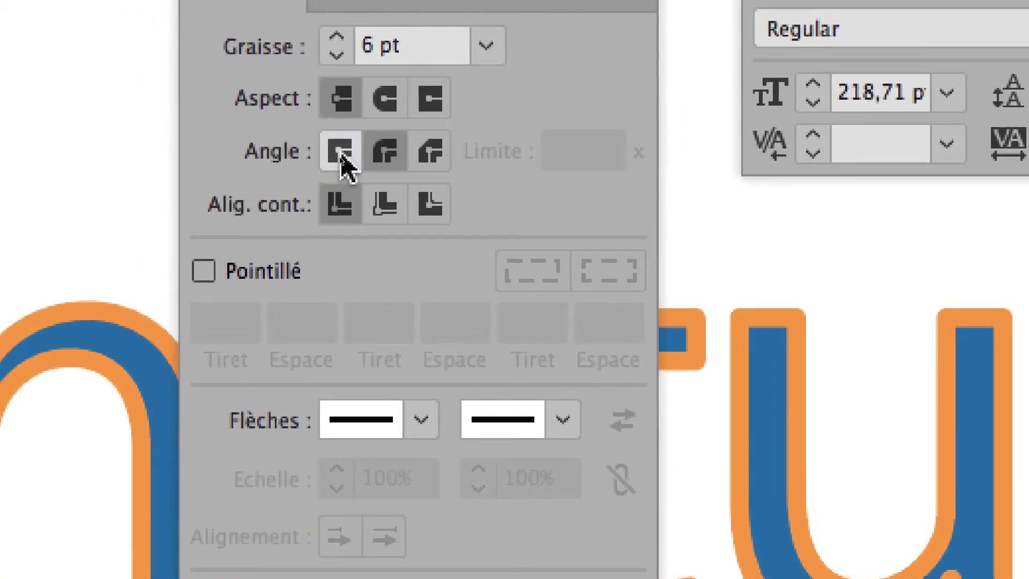
left_click(303, 154)
left_click(376, 164)
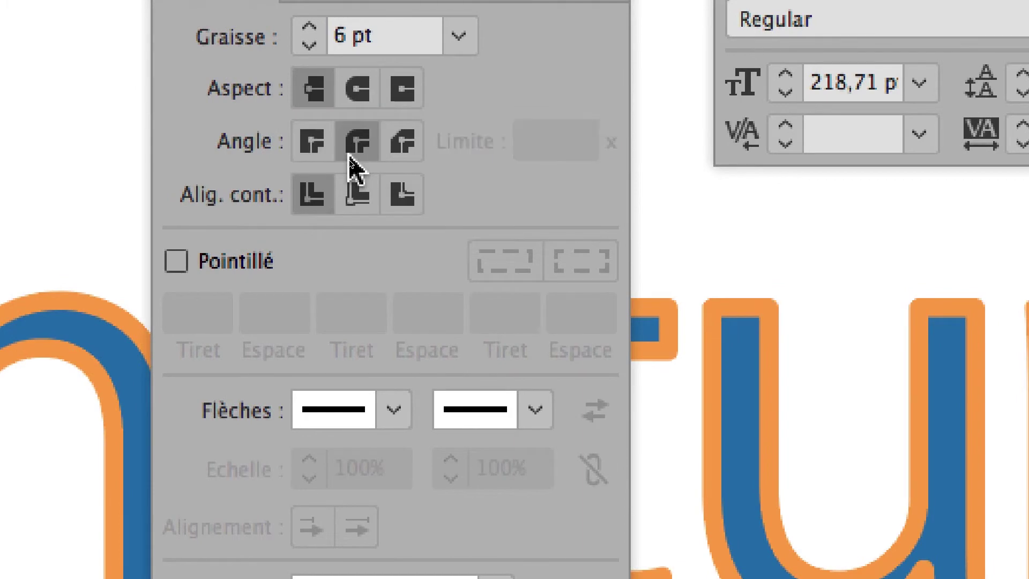
left_click(315, 143)
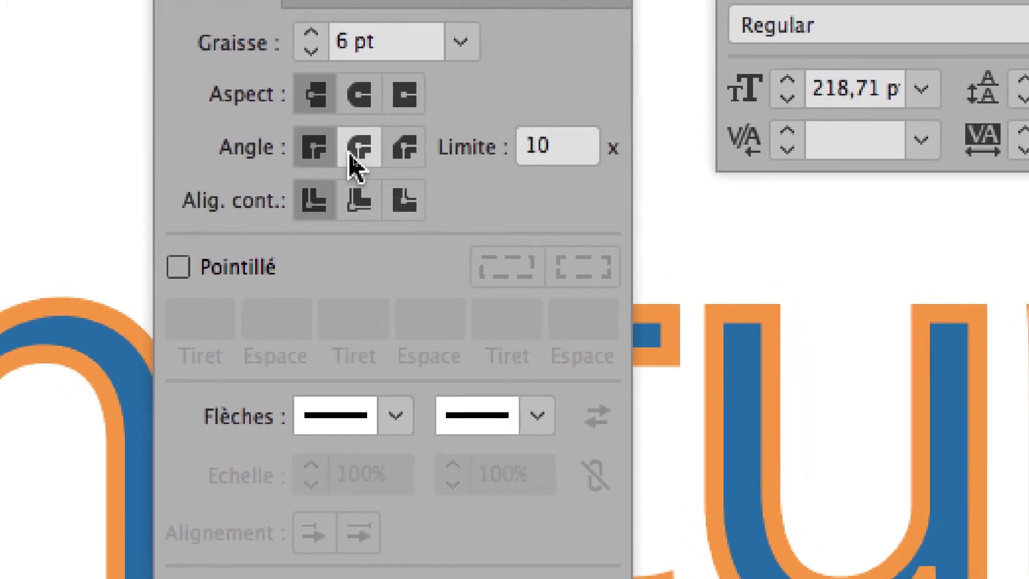
left_click(354, 156)
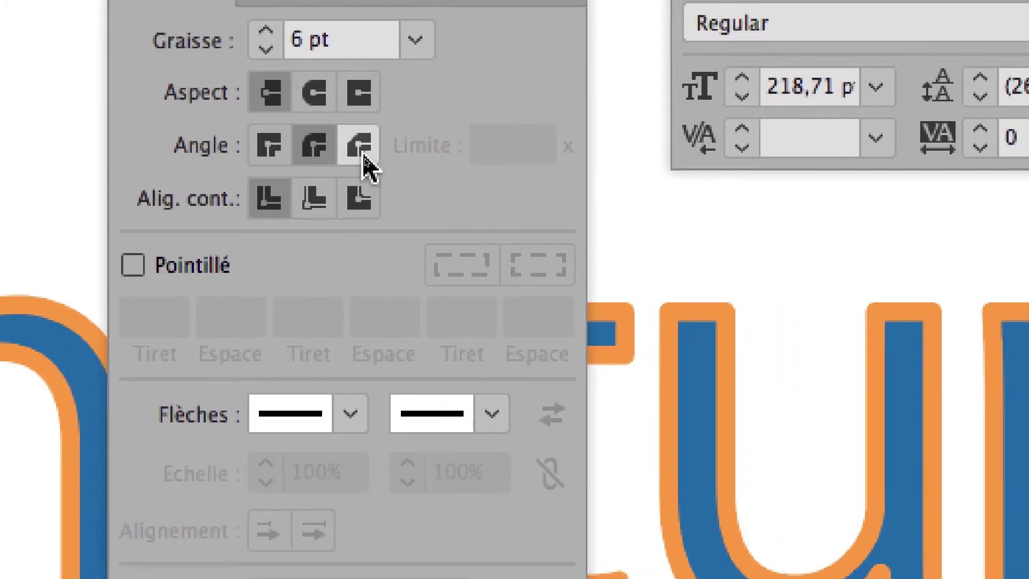
left_click(408, 156)
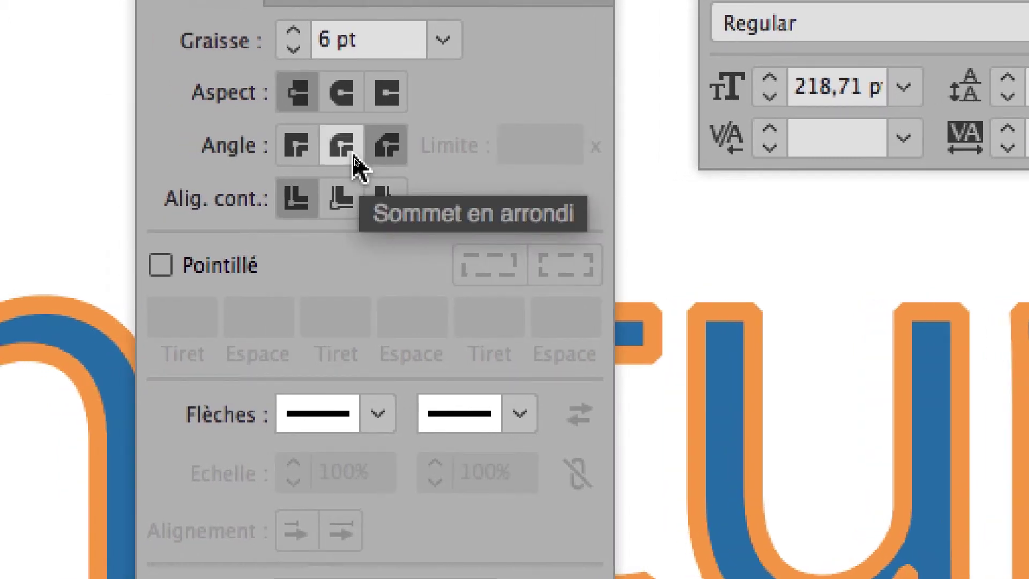
left_click(329, 161)
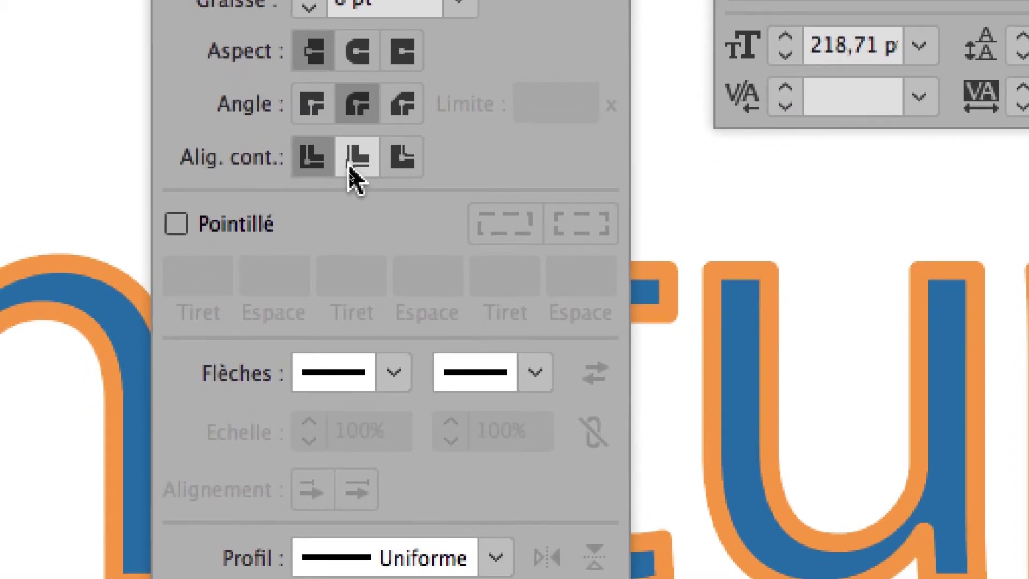
- Try the other stroke alignment options on the word and return to the centred alignment
left_click(350, 197)
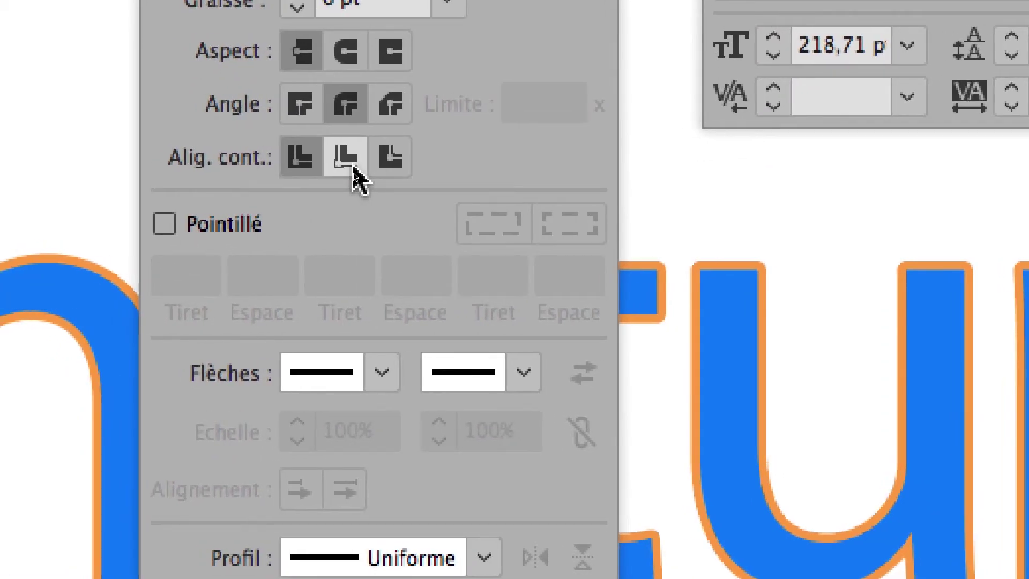
left_click(380, 169)
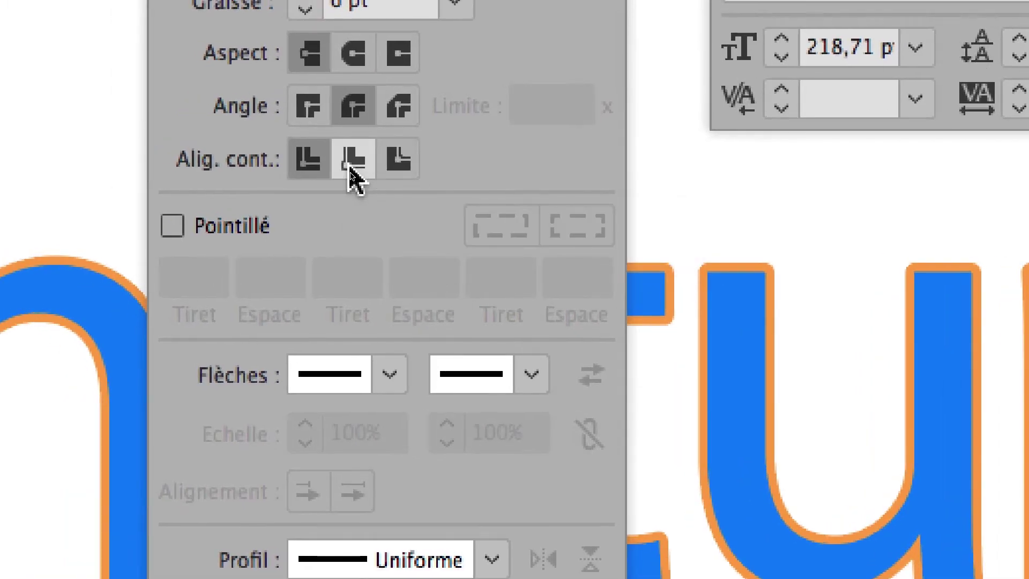
left_click(321, 161)
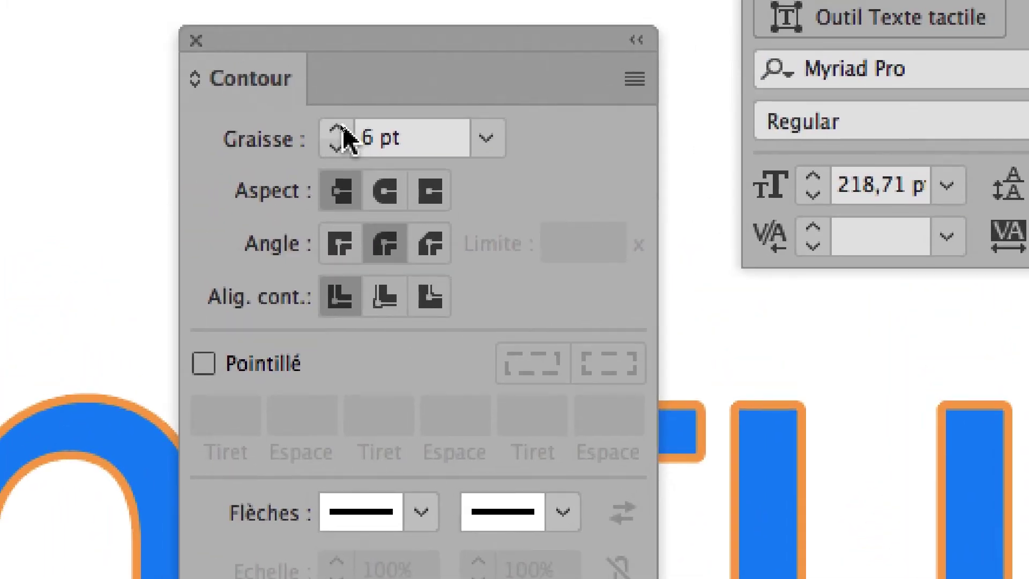
- Increase the stroke weight of the word "nature" to 14 pt
left_click(300, 0)
left_click(299, 0)
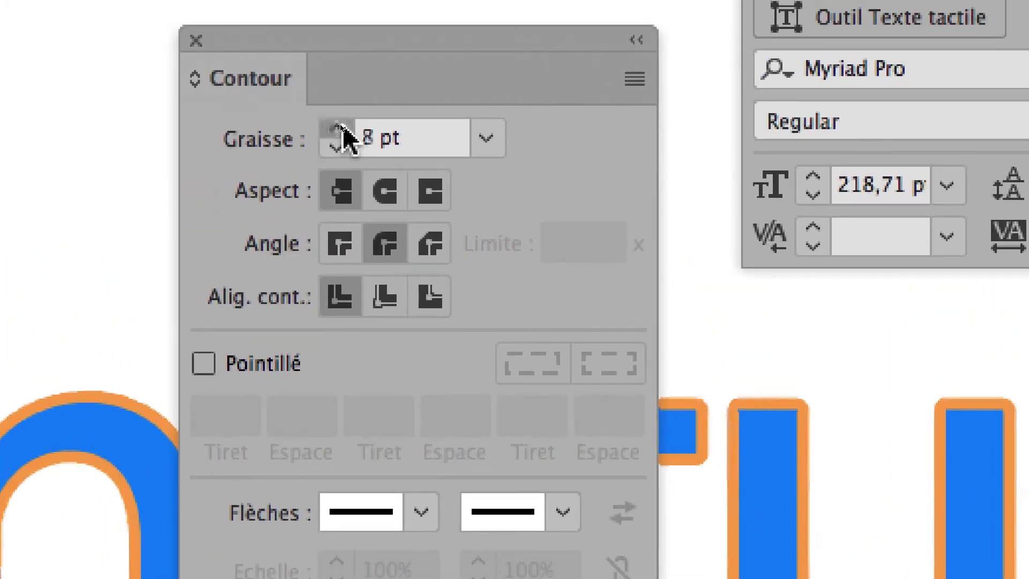
left_click(340, 128)
left_click(341, 127)
left_click(341, 128)
left_click(341, 128)
left_click(341, 128)
left_click(340, 127)
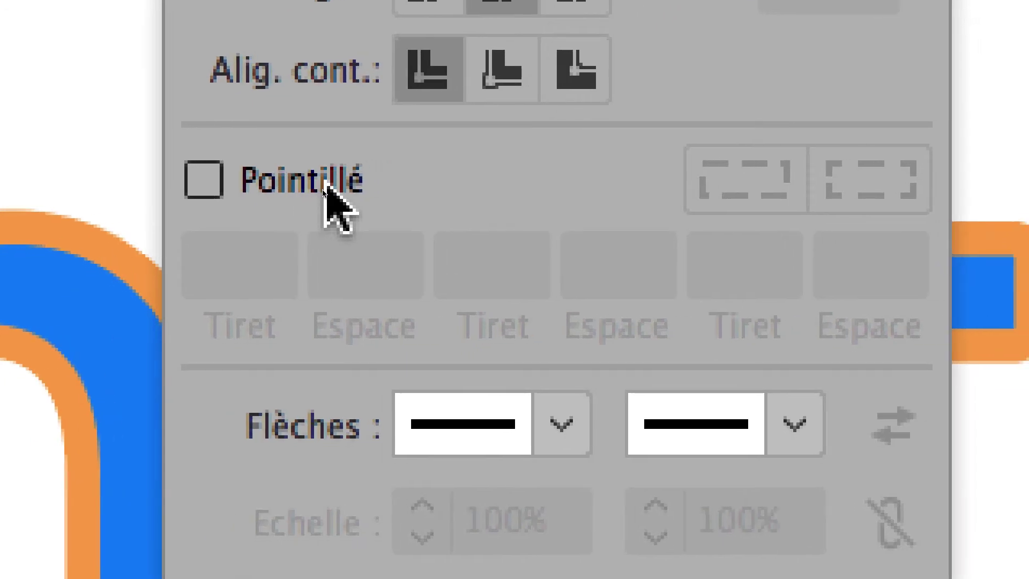
- Try a dashed (Pointillé) stroke with 12 pt dashes on the word
left_click(325, 189)
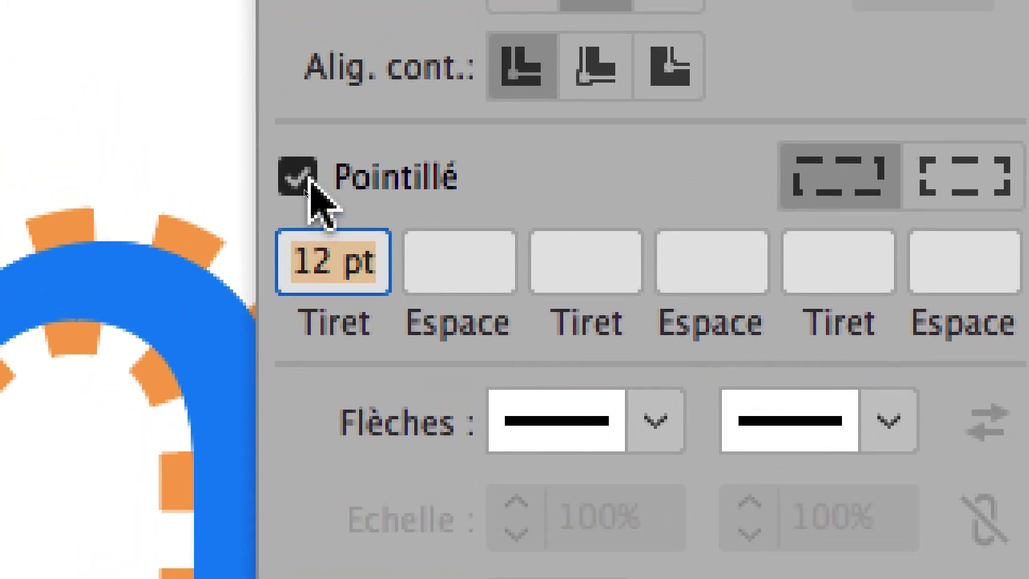
left_click(298, 177)
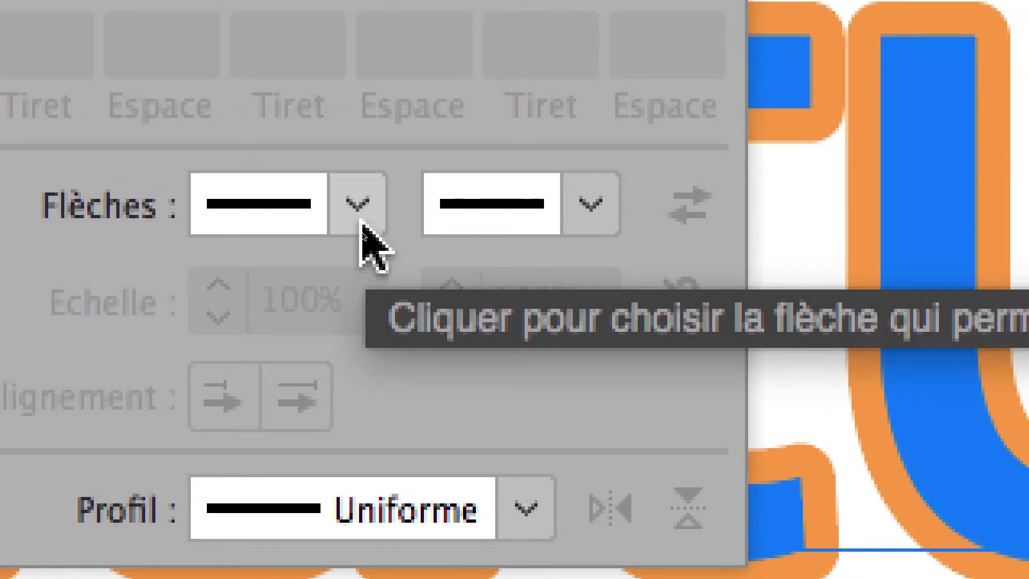
- Examine the arrowhead styles (Flèches) offered for the start and the end of the stroke
left_click(361, 227)
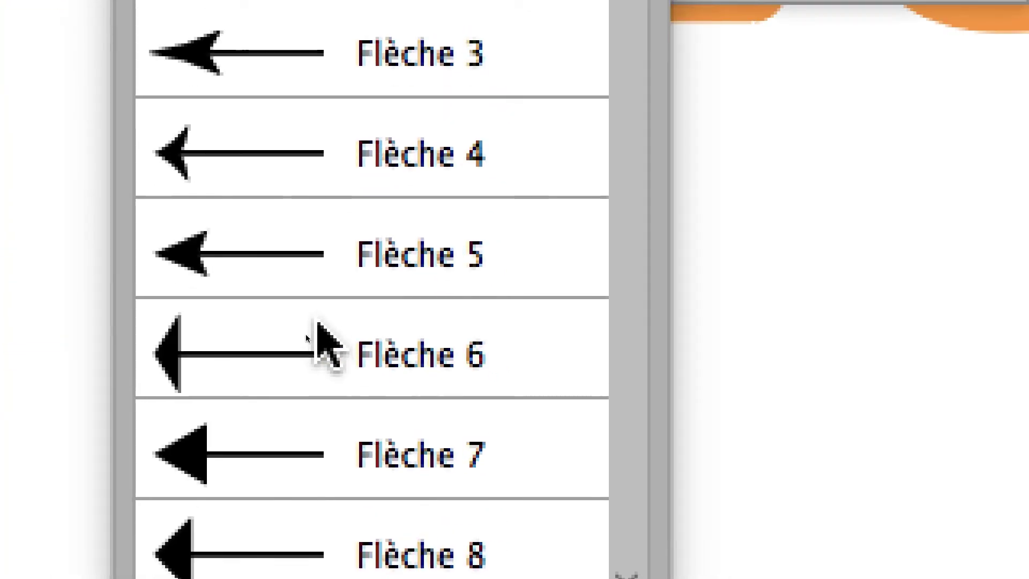
left_click(402, 223)
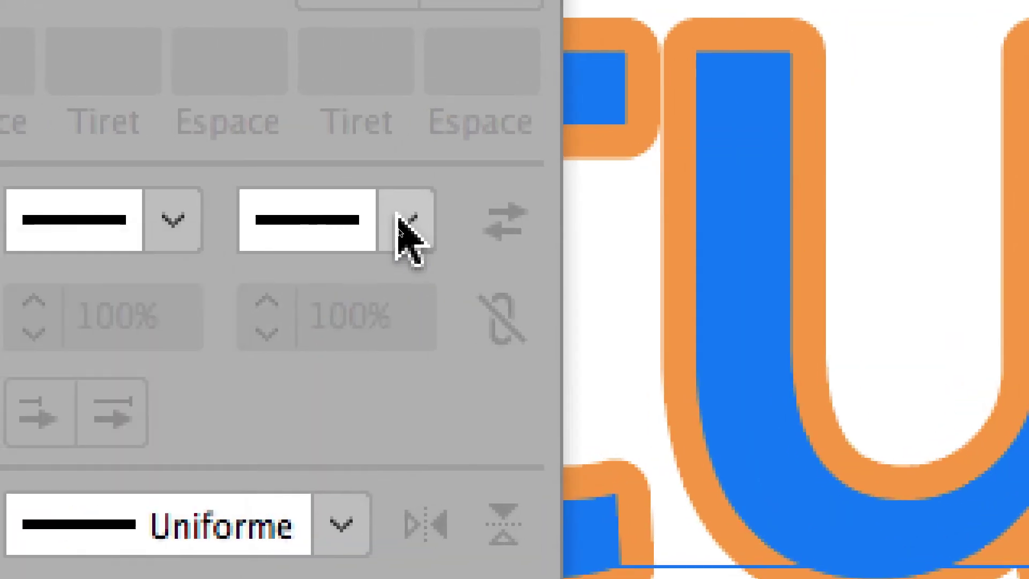
left_click(406, 225)
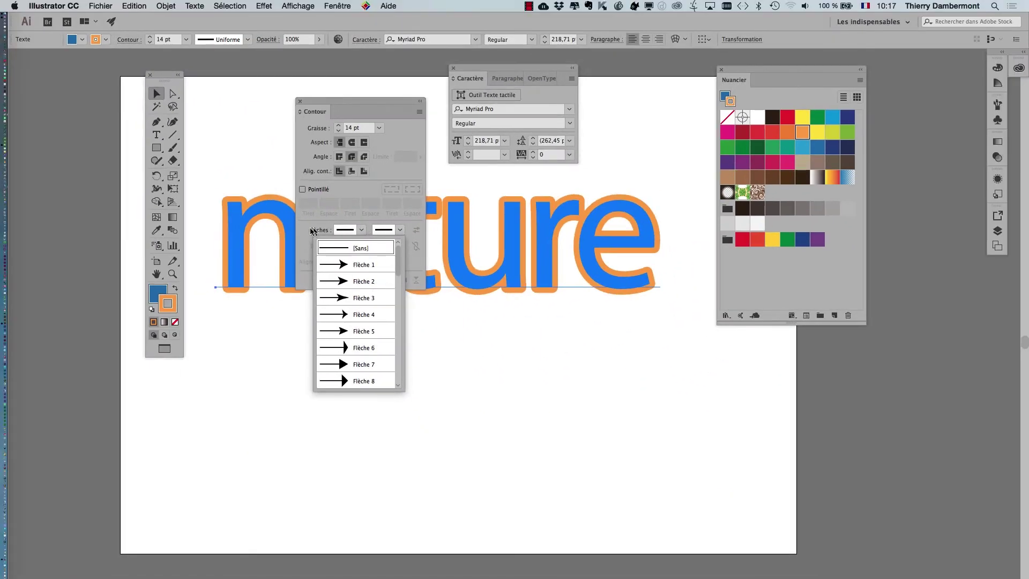
left_click(309, 229)
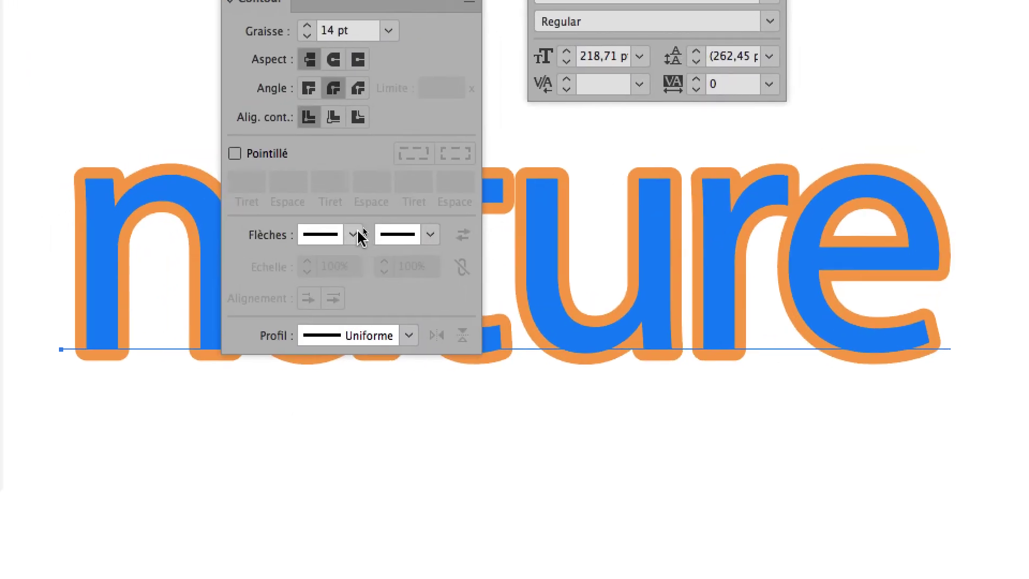
left_click(363, 230)
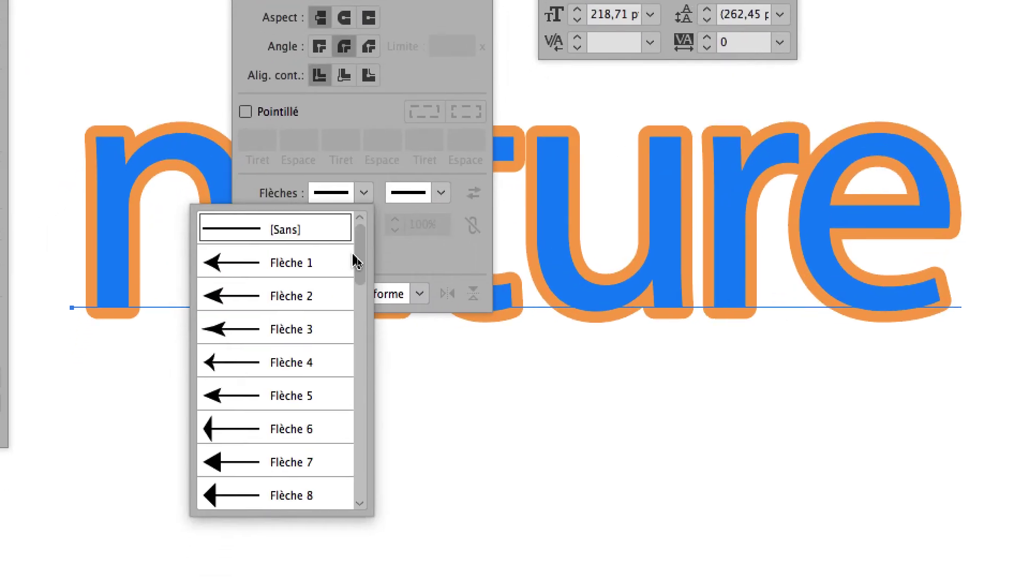
left_click_drag(350, 302, 339, 476)
left_click_drag(351, 320, 356, 315)
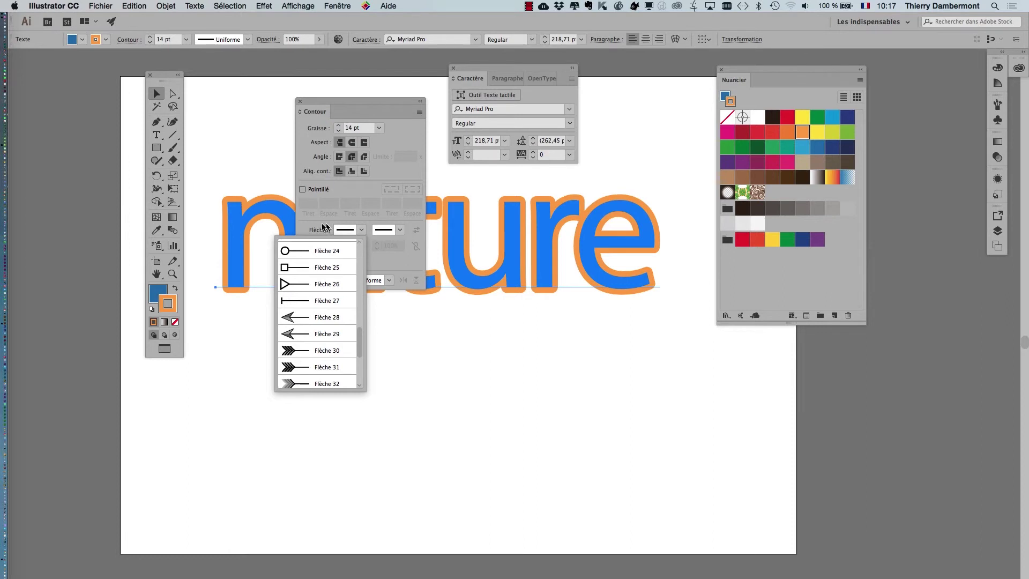
left_click(331, 228)
left_click(331, 228)
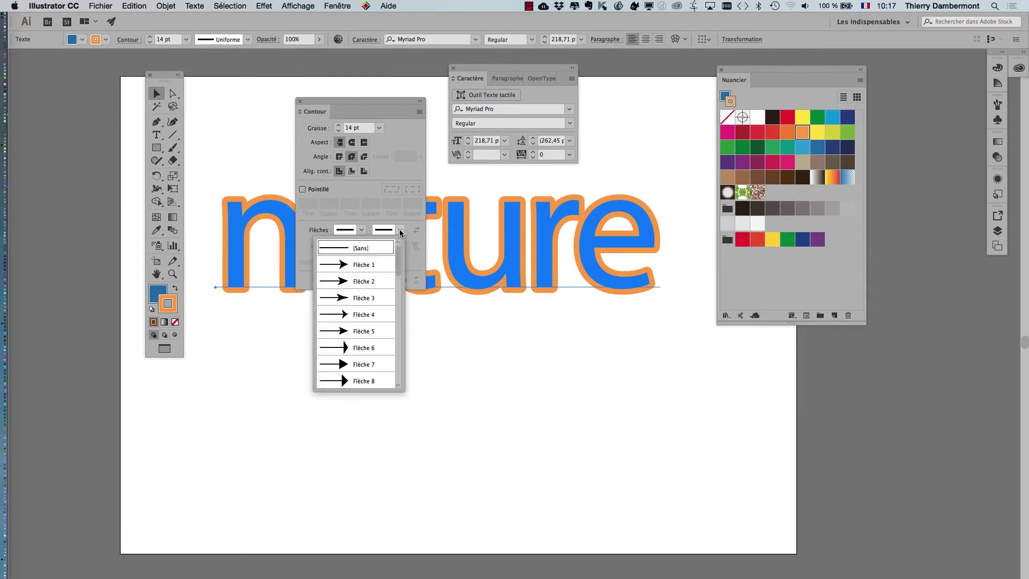
left_click_drag(397, 259, 397, 332)
left_click(356, 192)
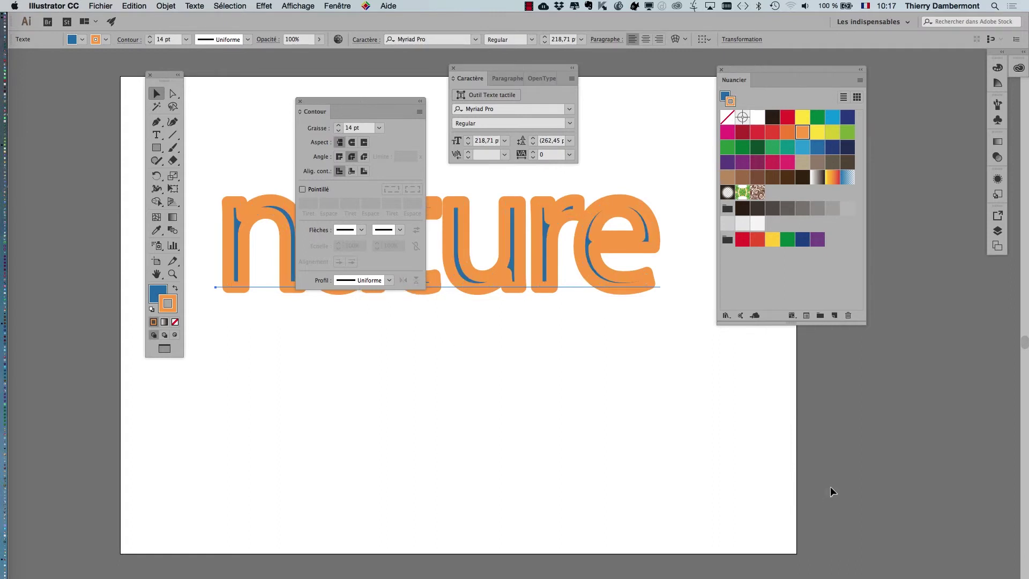
- Move the Stroke (Contour) panel below the word and reduce the stroke weight to 11 pt
mouse_move(344, 104)
left_mouse_down()
mouse_move(518, 247)
mouse_move(569, 330)
left_mouse_up()
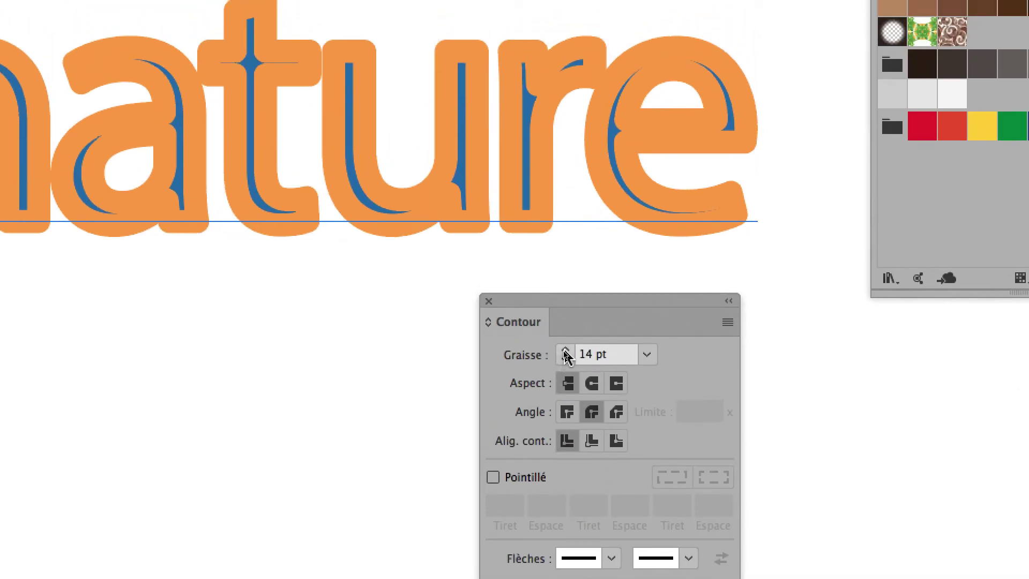
left_click(566, 350)
left_click(565, 360)
left_click(565, 360)
left_click(565, 360)
left_click(565, 360)
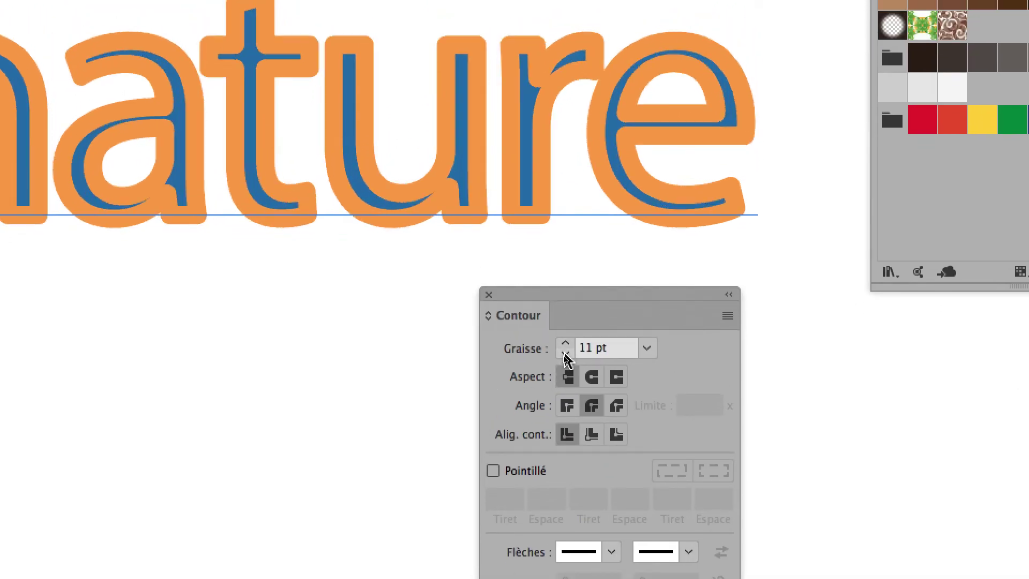
left_click(565, 357)
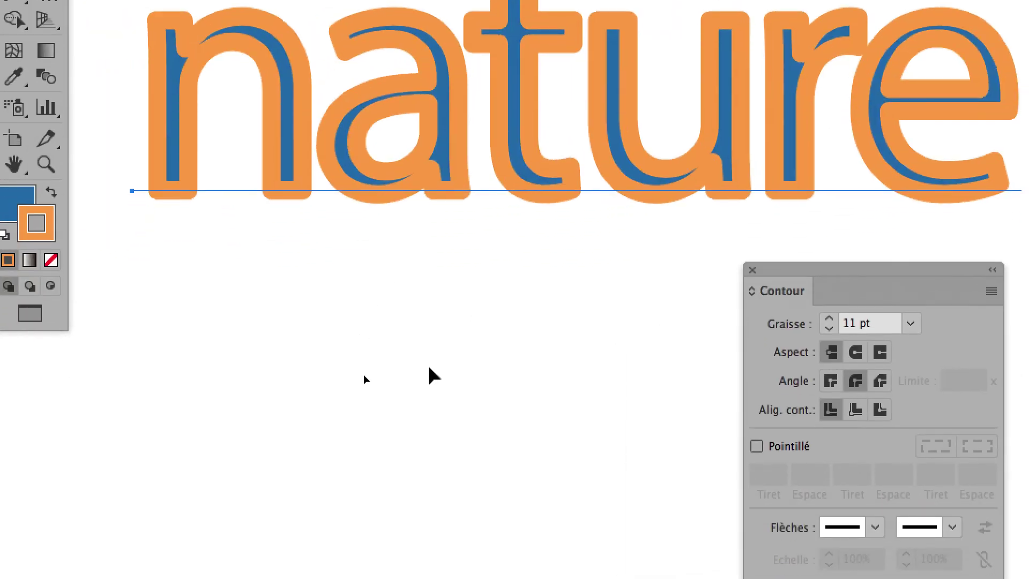
- Deselect and reselect the word "nature" and move it down and slightly to the right on the artboard
left_click(364, 375)
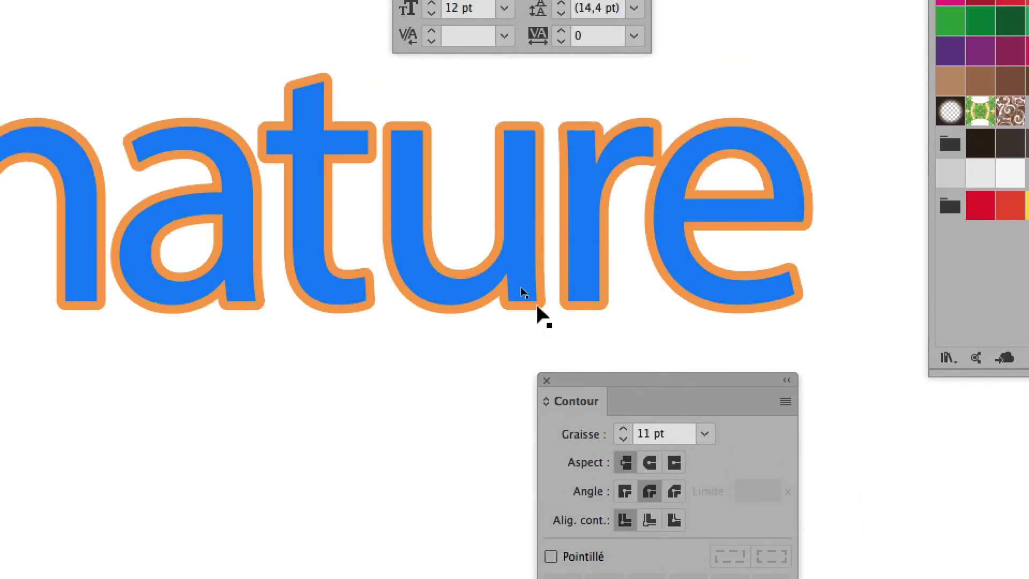
left_click(528, 196)
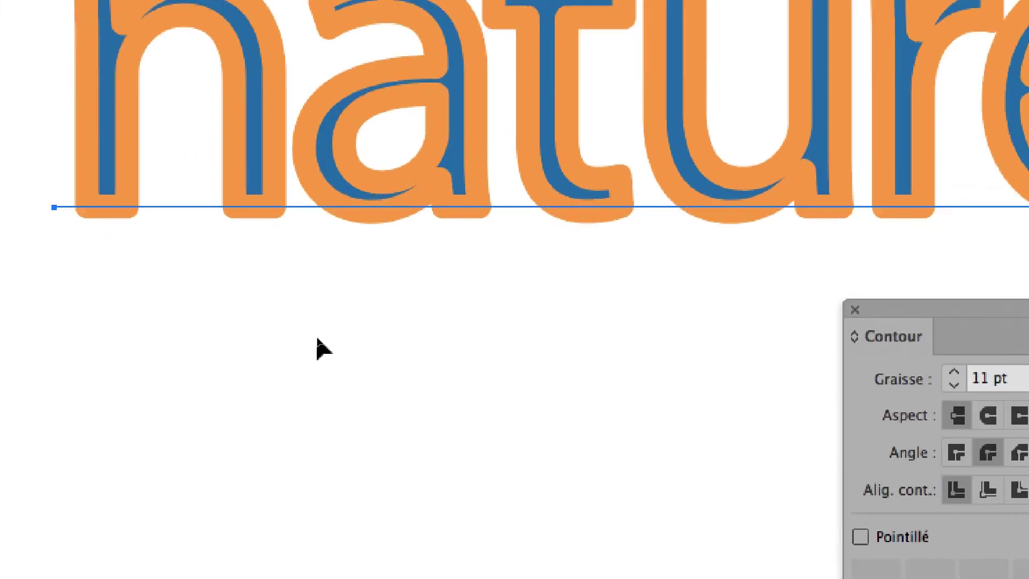
key("super+f")
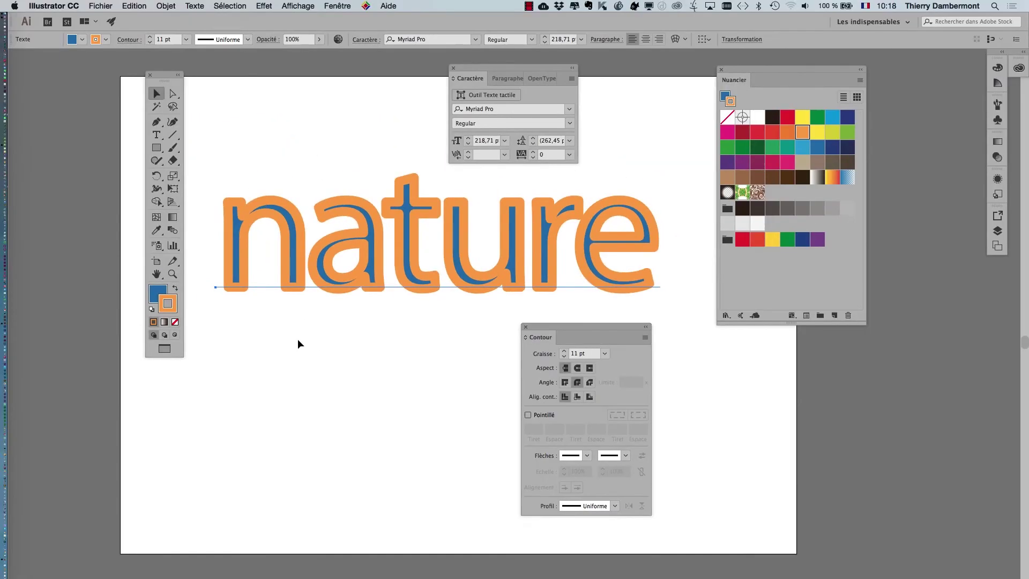
left_click_drag(312, 324, 333, 412)
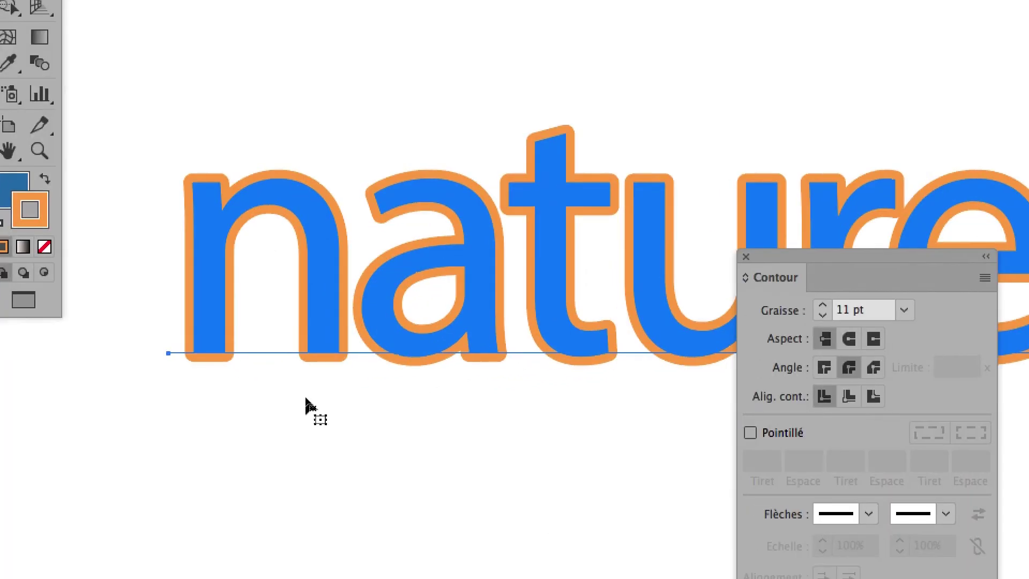